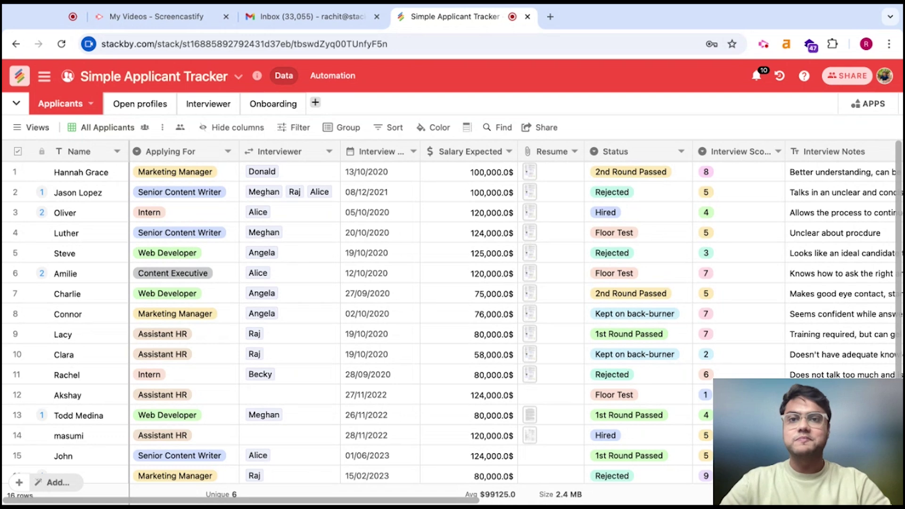
- Create a new automation in the applicant tracker that triggers when a row is created in the Applicants table
left_click(319, 78)
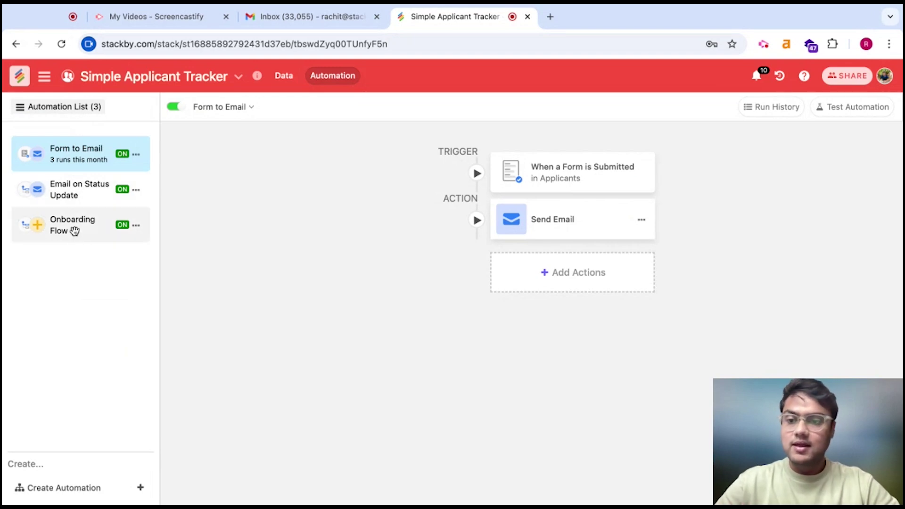
left_click(91, 488)
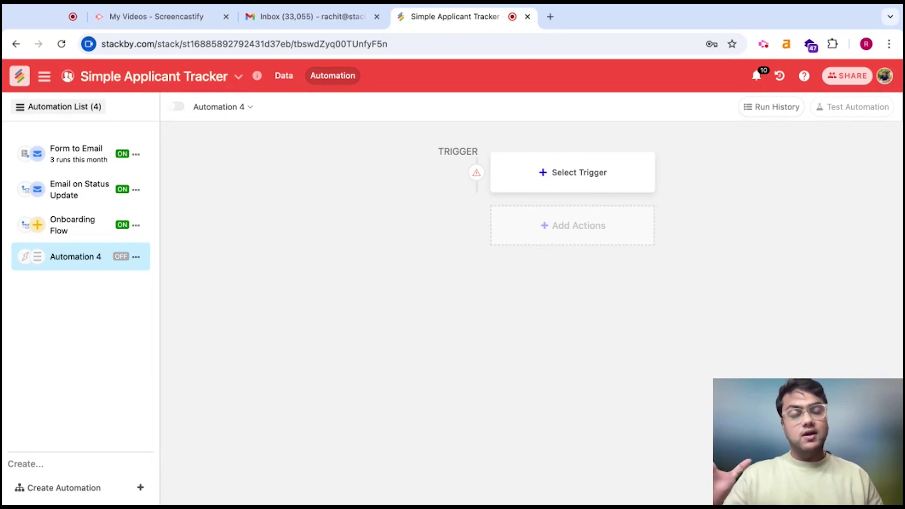
left_click(565, 182)
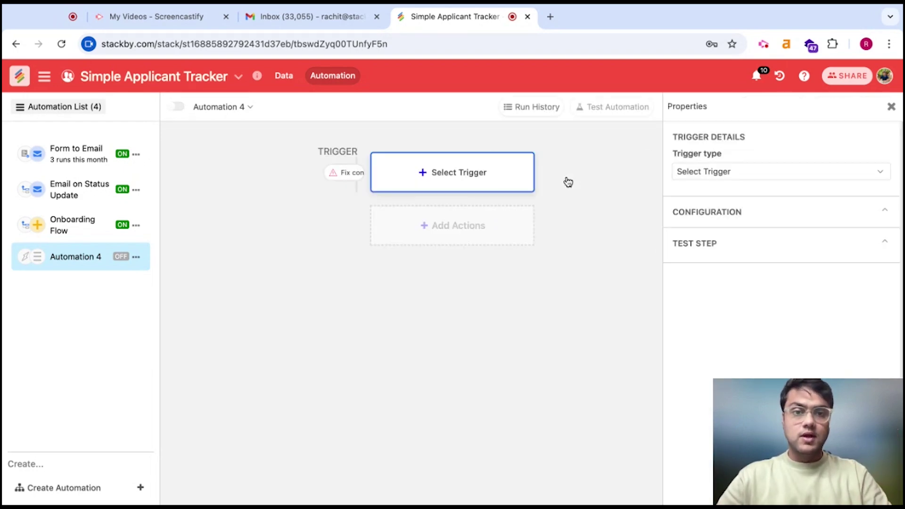
left_click(702, 173)
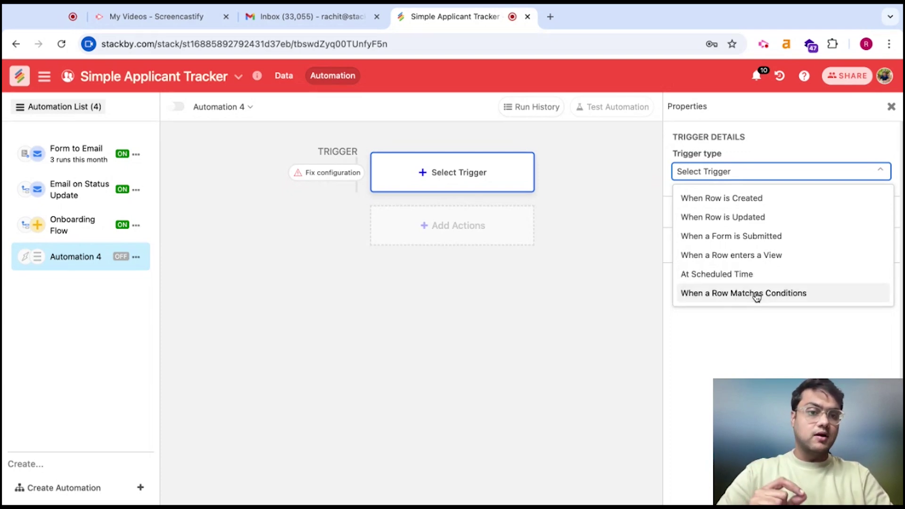
left_click(748, 198)
left_click_drag(807, 433, 811, 440)
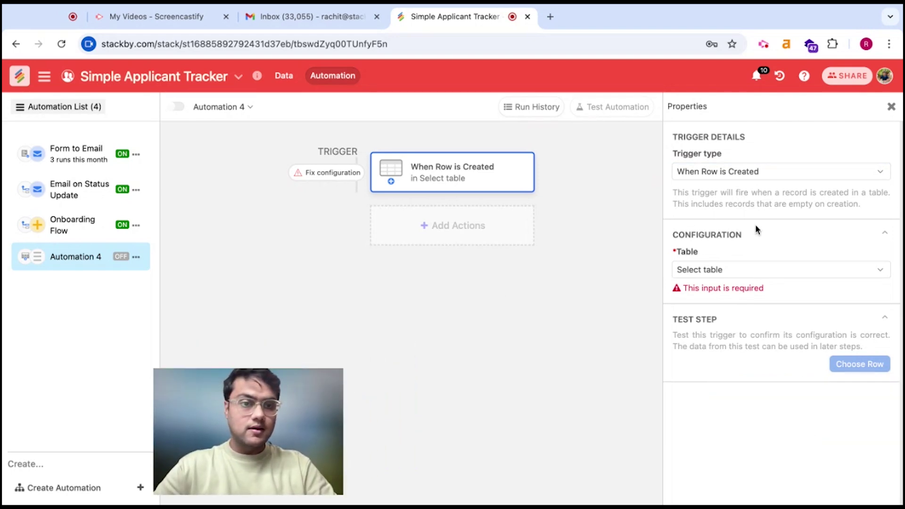
left_click(741, 271)
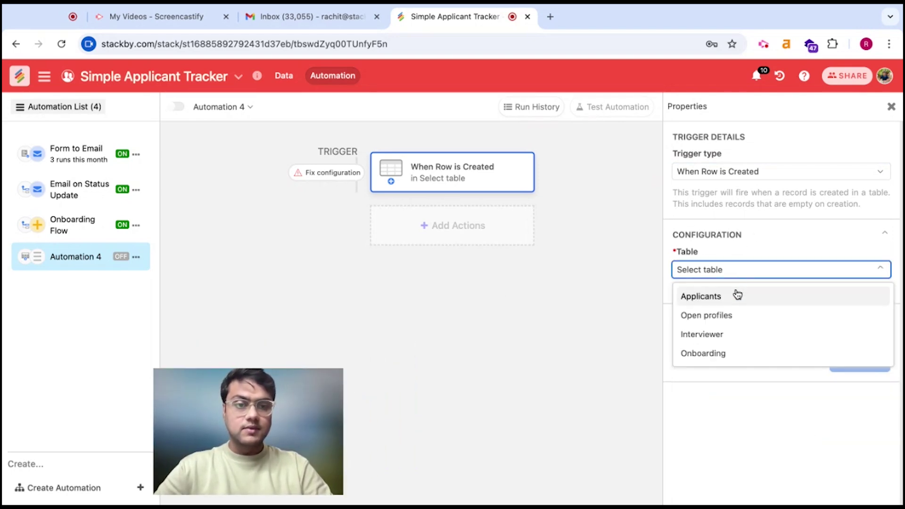
left_click(736, 296)
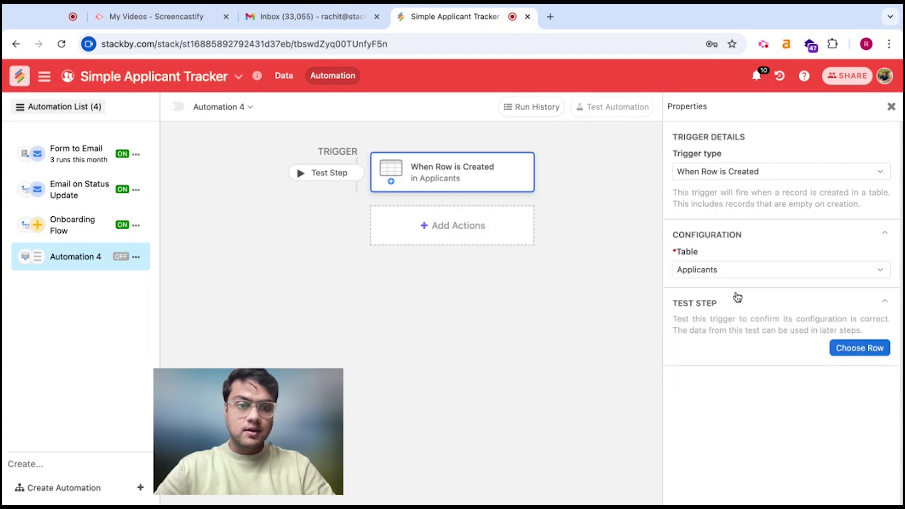
- Test the trigger with an existing applicant row and review the result's input table and field values
left_click(854, 354)
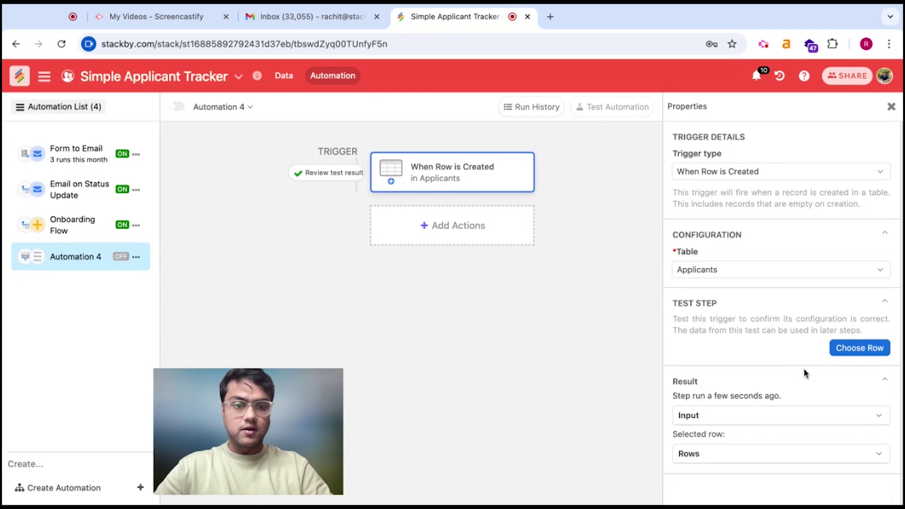
left_click(772, 416)
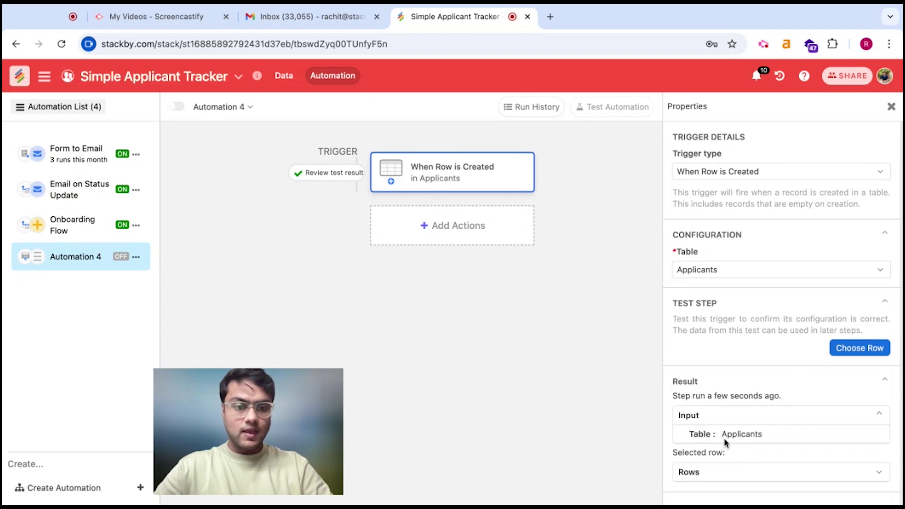
left_click(736, 471)
left_click(730, 492)
scroll(739, 439, "down", 5)
scroll(772, 393, "up", 1)
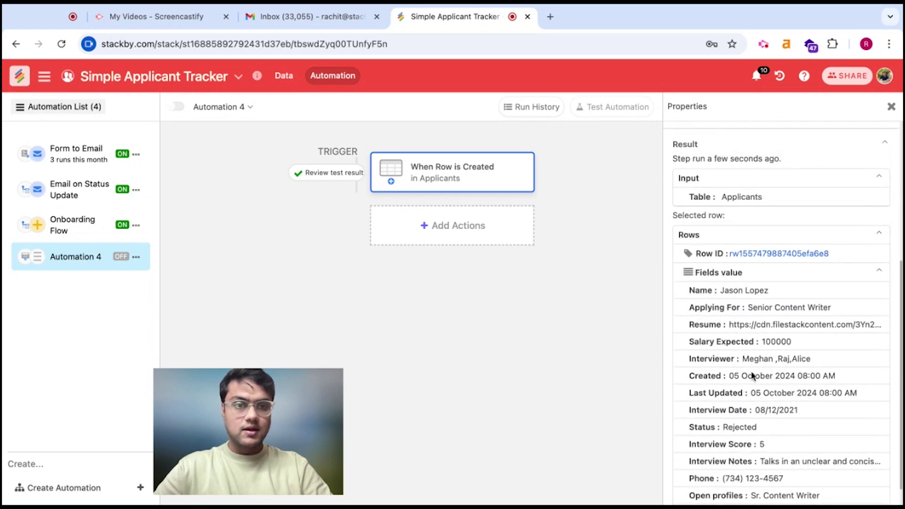
scroll(722, 271, "up", 5)
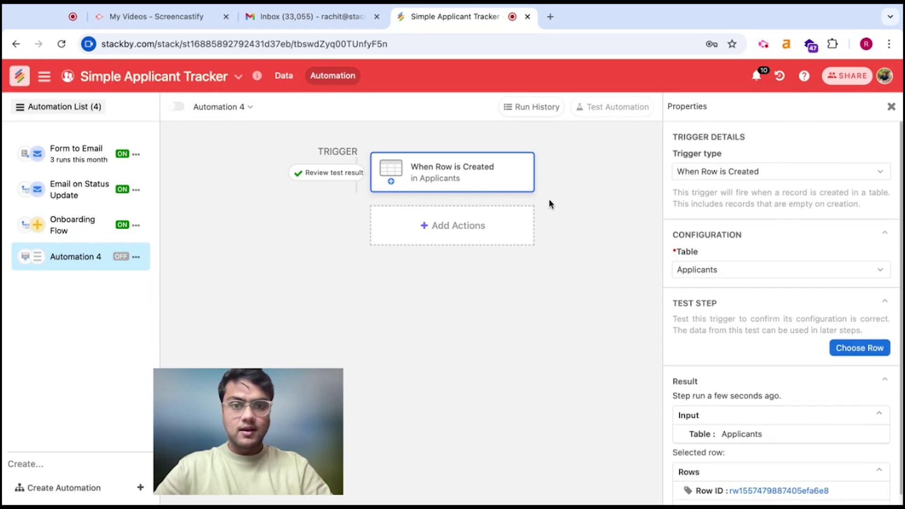
- Add a Send Email action and address it to the Email field of the triggering row
left_click(458, 236)
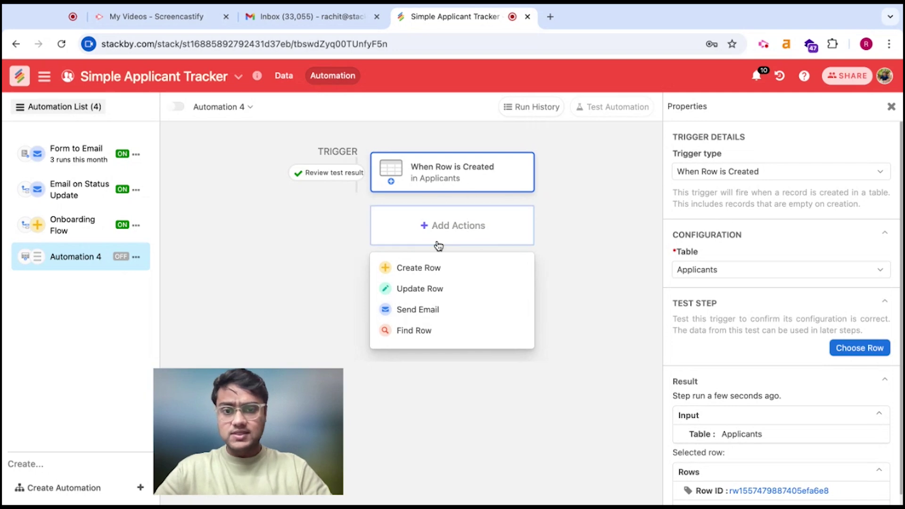
left_click(442, 311)
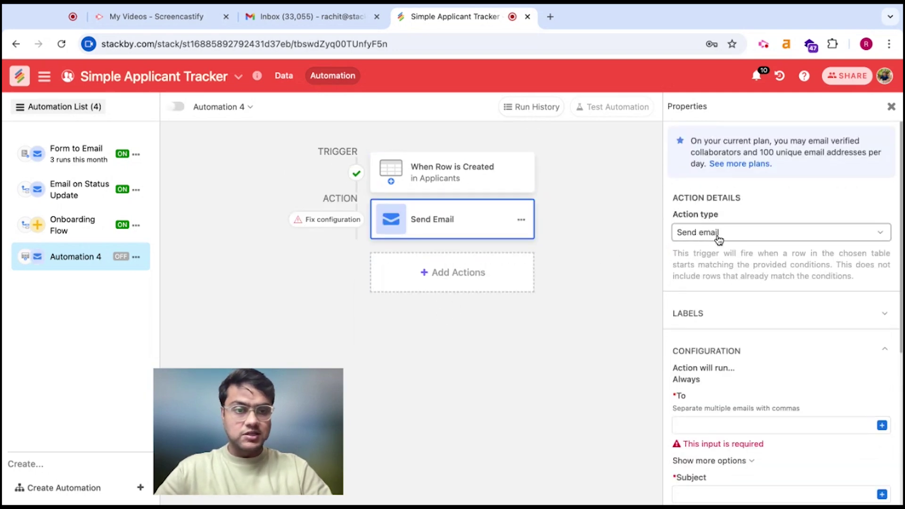
scroll(719, 240, "down", 3)
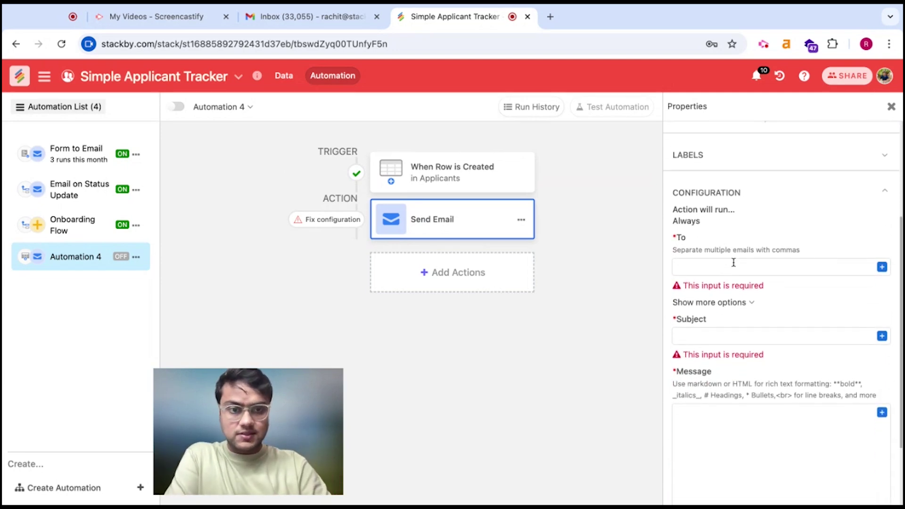
scroll(733, 263, "down", 1)
scroll(733, 262, "down", 1)
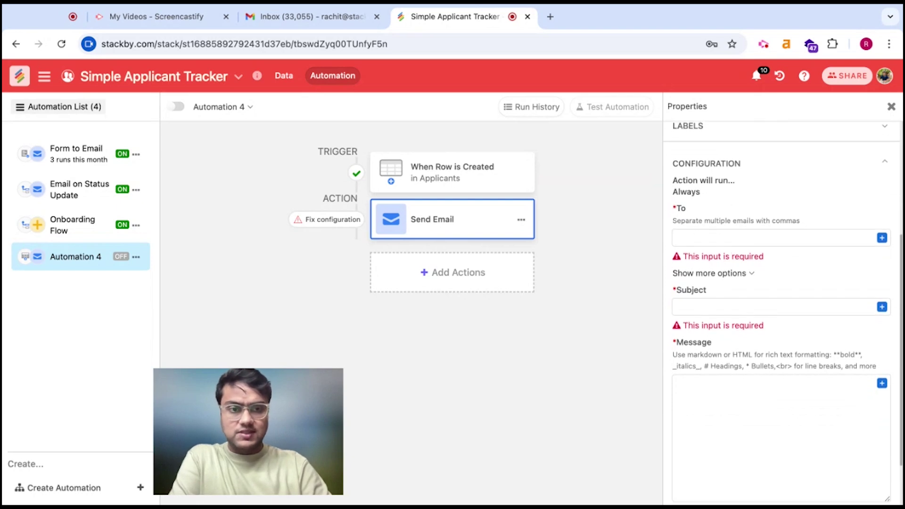
left_click(708, 241)
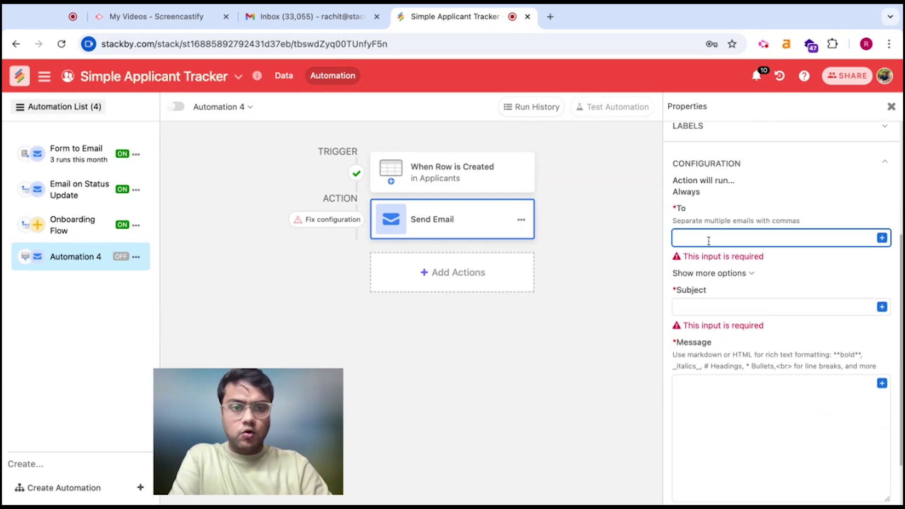
left_click(882, 237)
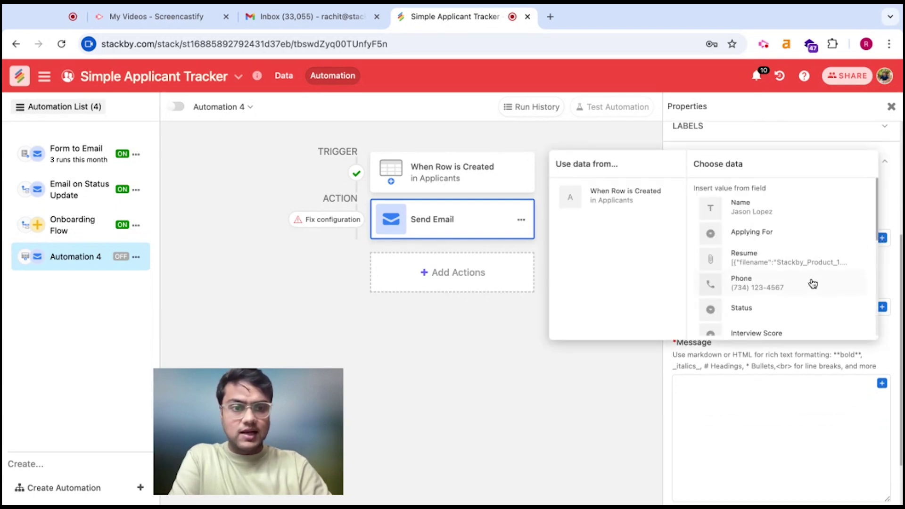
scroll(814, 281, "down", 5)
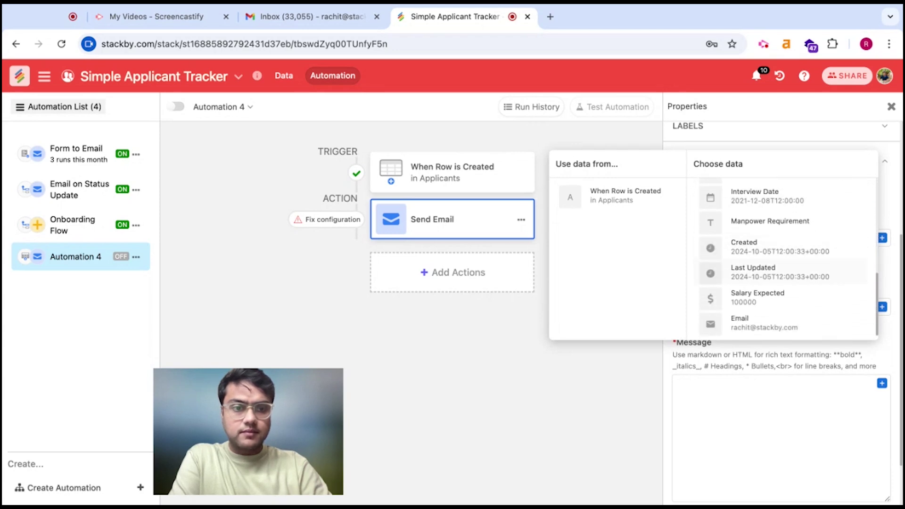
left_click(773, 324)
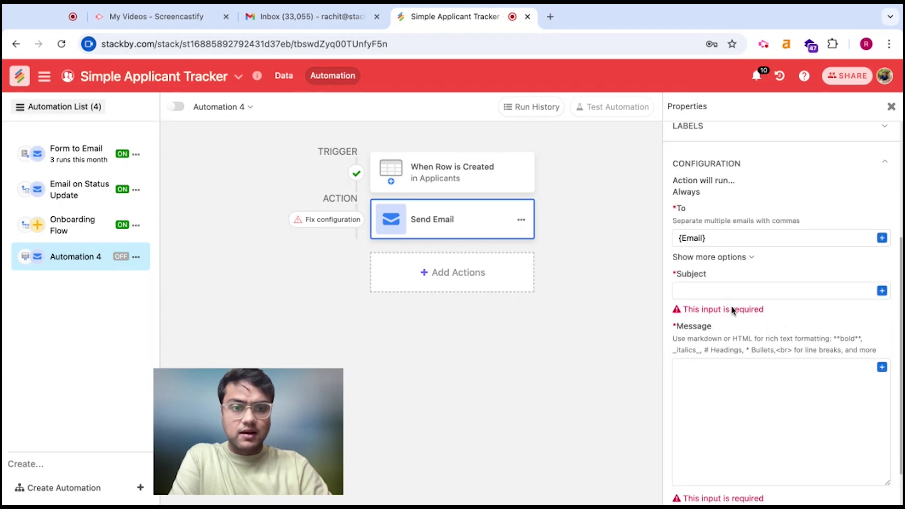
- Set the email subject to "Test Email for {Name}" so that it includes the applicant's Name field
left_click(718, 288)
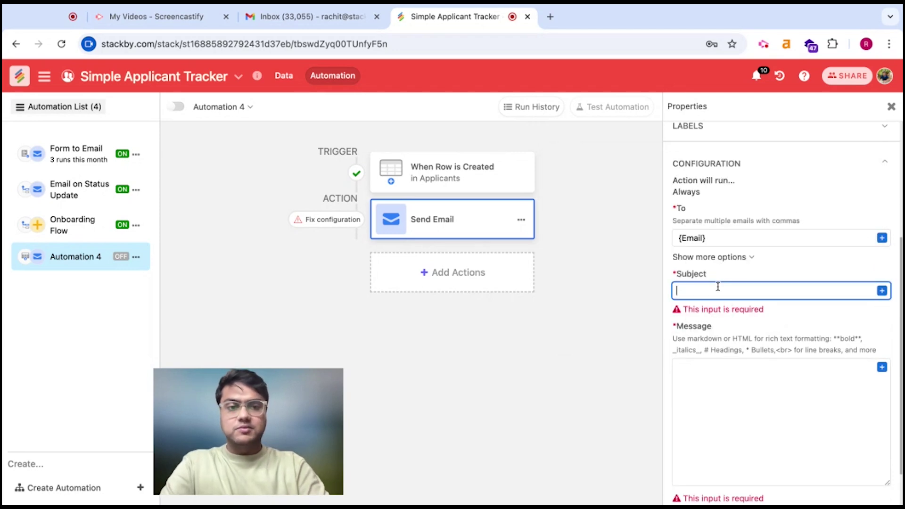
type("Test Email for")
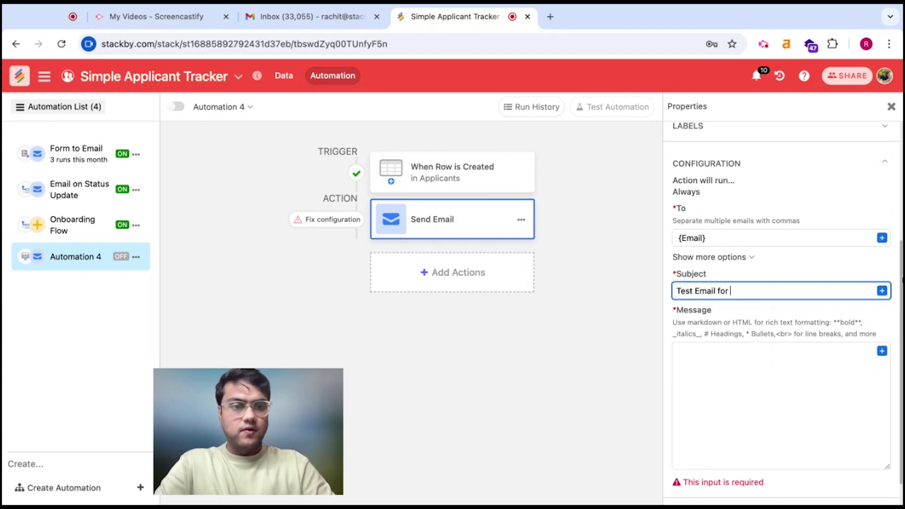
left_click(881, 290)
left_click(769, 209)
left_click(732, 290)
key("Delete")
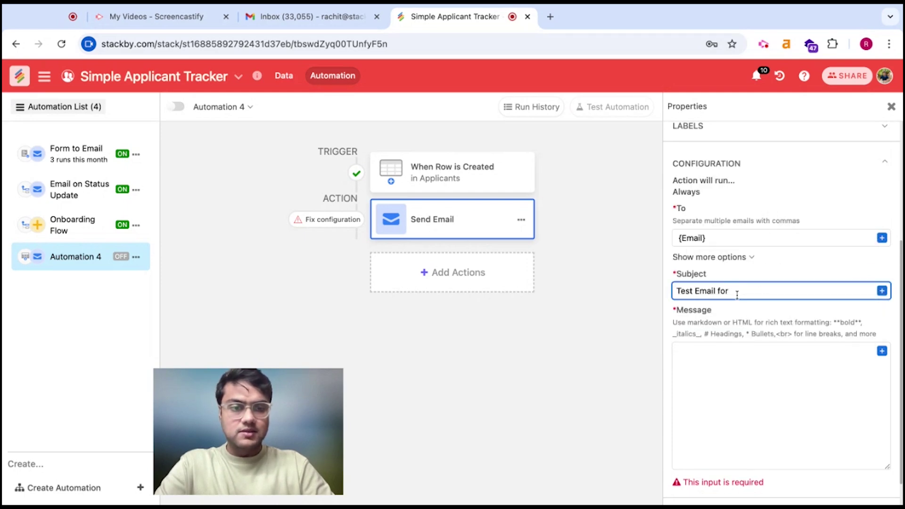
type("{Name")
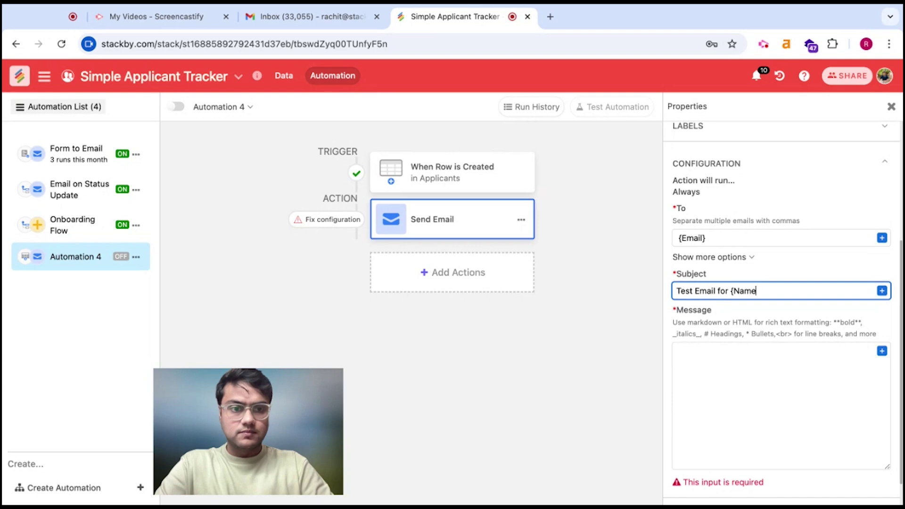
- Write the email message "Hello {Name}," followed by "This is the test email." in a separate paragraph
left_click(751, 372)
scroll(751, 373, "down", 1)
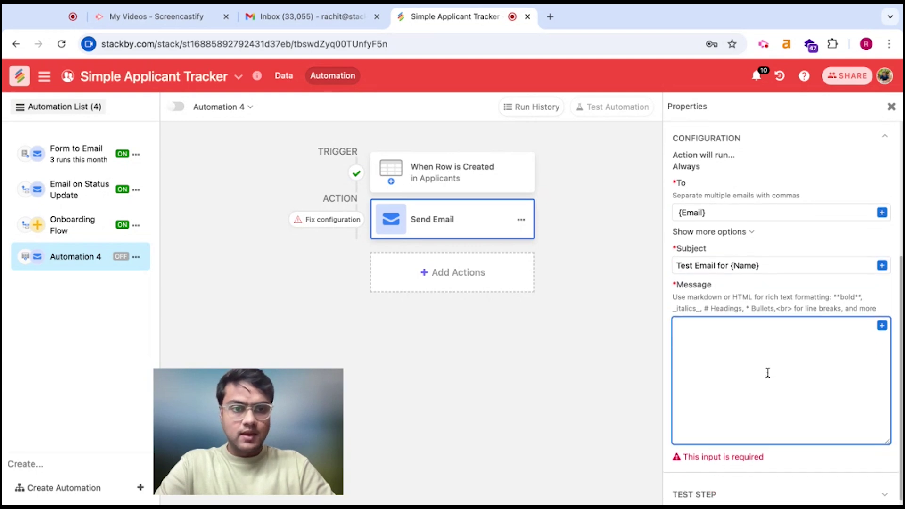
type("Hello")
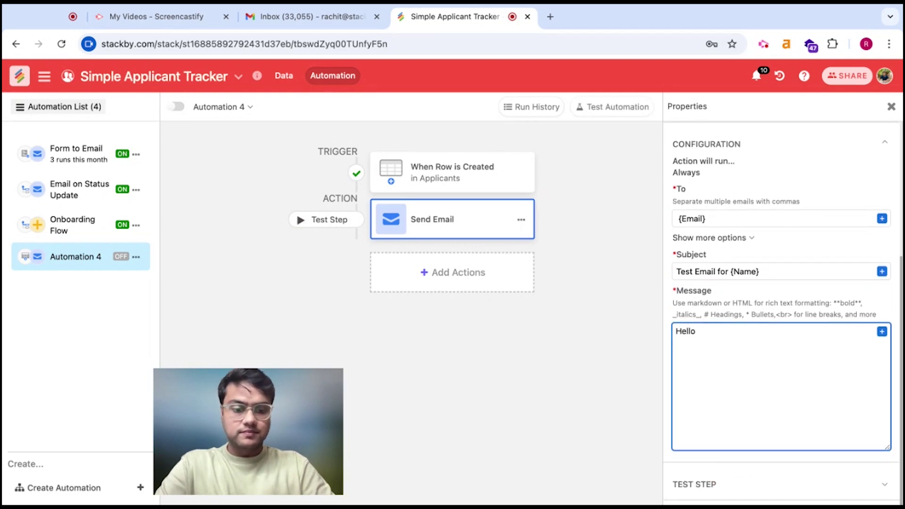
type(" {Name},  ")
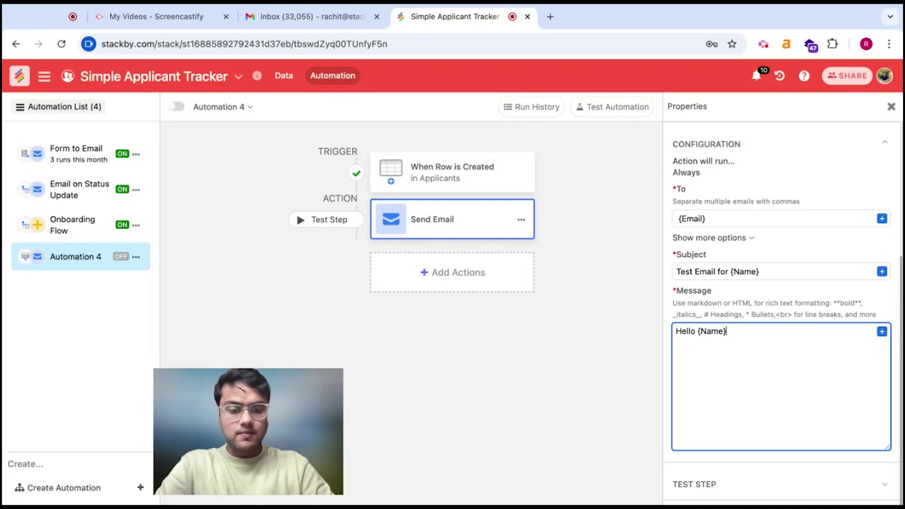
type("This is the test email.")
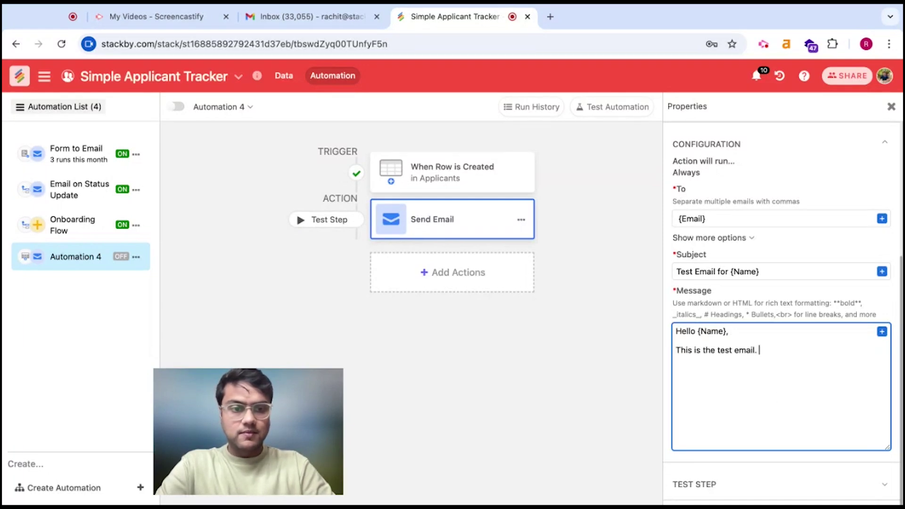
- Generate a test preview of the email, check its sender, subject and recipient, and close it
left_click(714, 484)
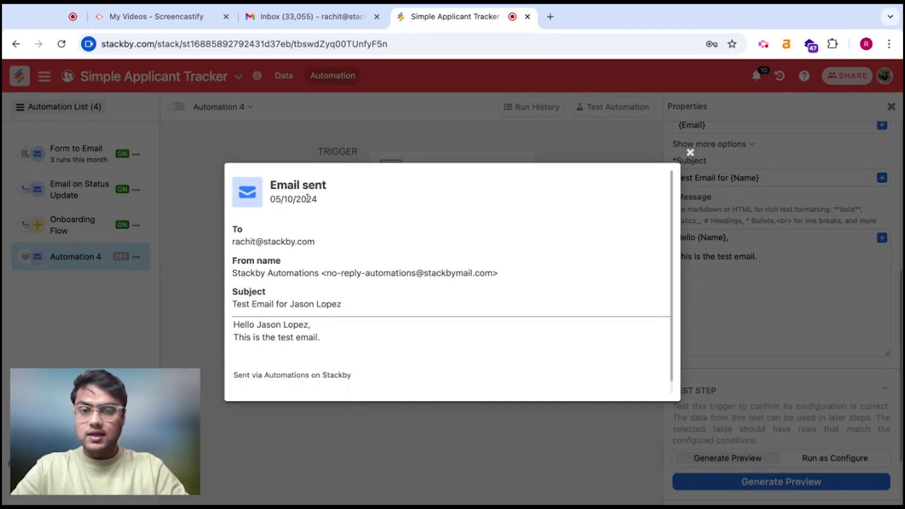
left_click_drag(365, 273, 241, 277)
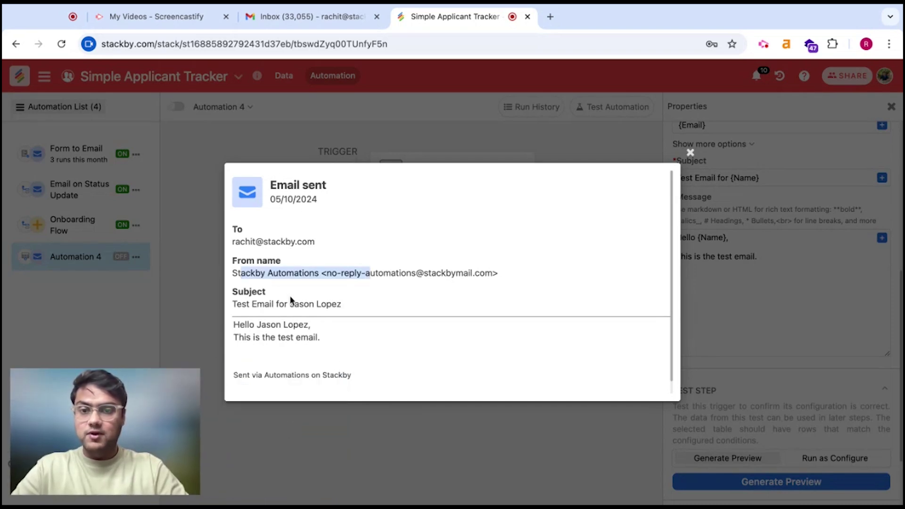
triple_click(266, 303)
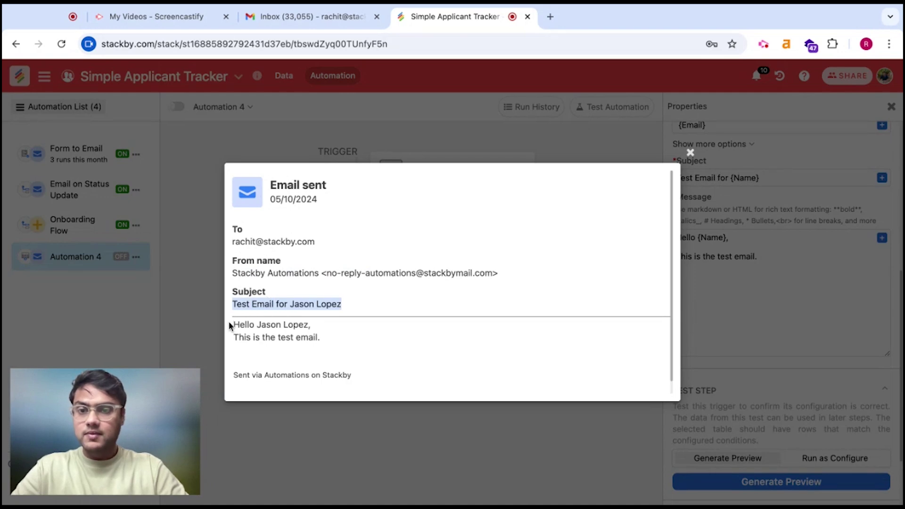
left_click_drag(308, 242, 233, 229)
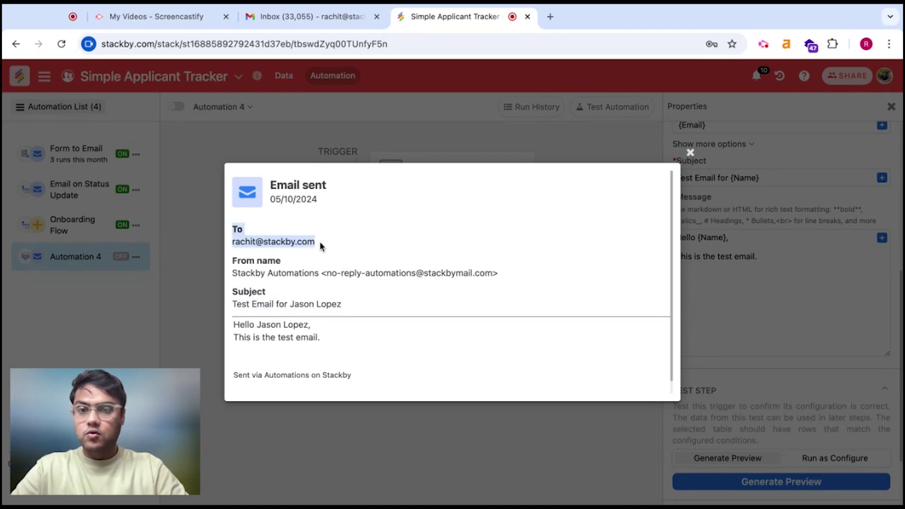
left_click(319, 245)
left_click(690, 153)
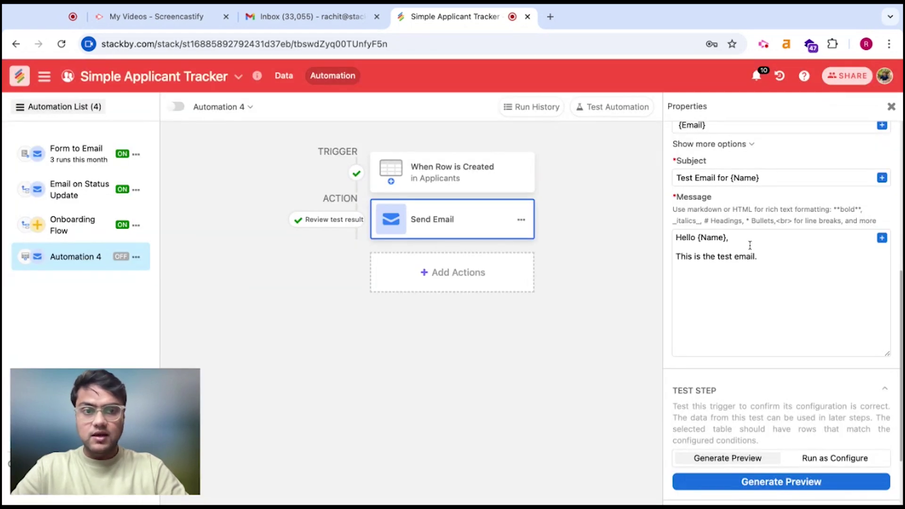
- Show the additional email options and set the From name to "Stackby HR"
left_click(768, 260)
scroll(768, 264, "up", 2)
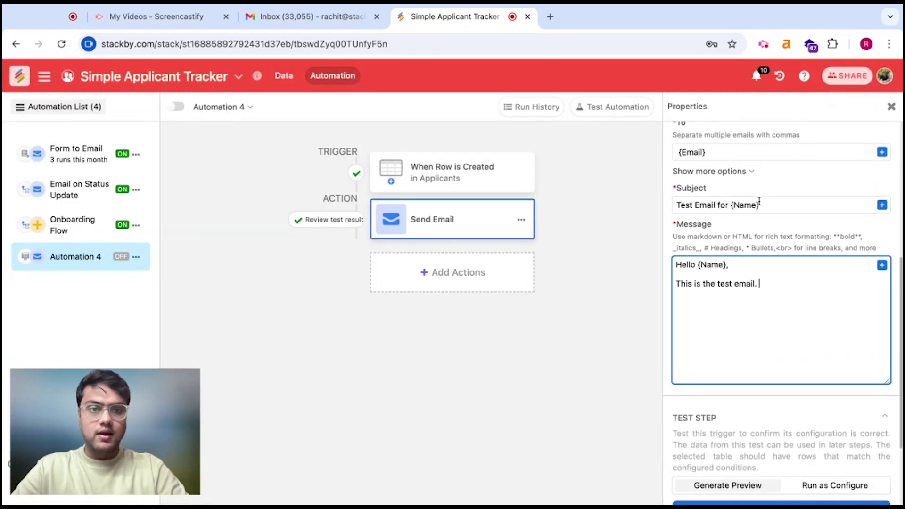
left_click(726, 172)
scroll(731, 253, "down", 1)
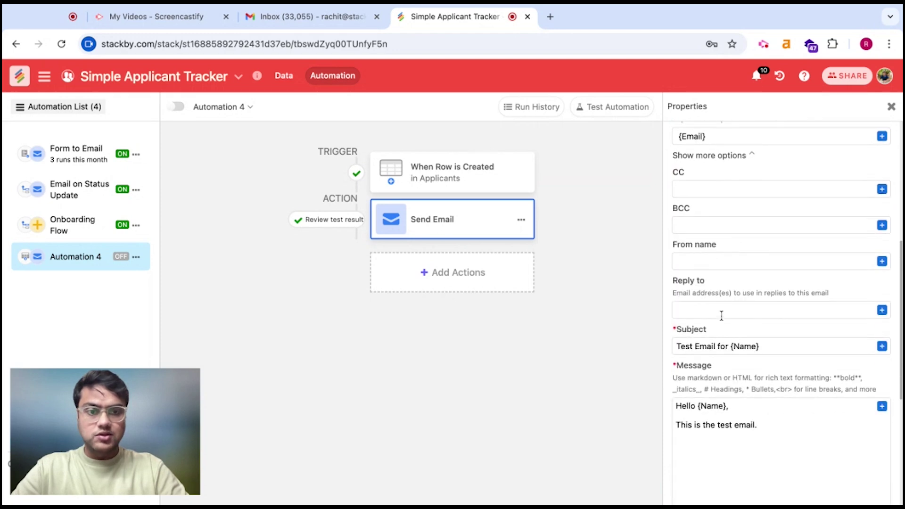
left_click(694, 262)
type("Stackby HR")
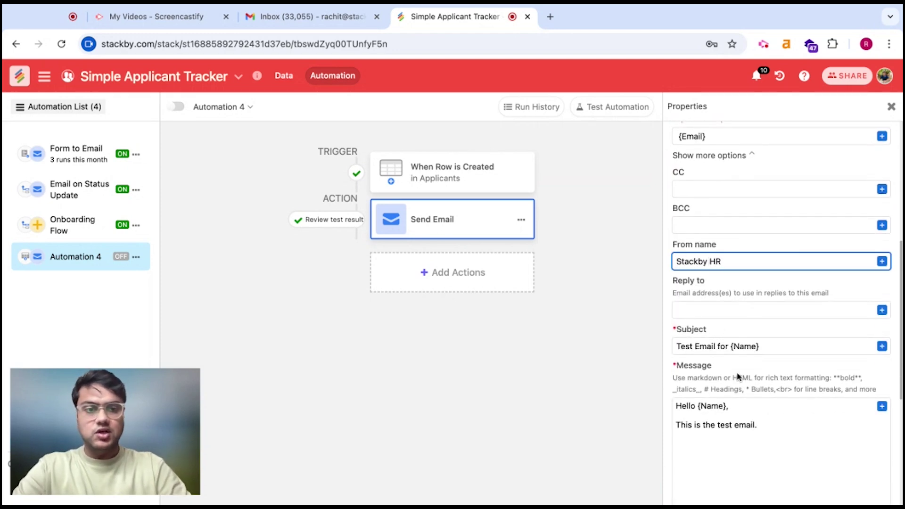
- Generate a new preview of the email, check its From name, and close the preview
scroll(739, 377, "down", 5)
scroll(775, 416, "down", 5)
left_click(827, 370)
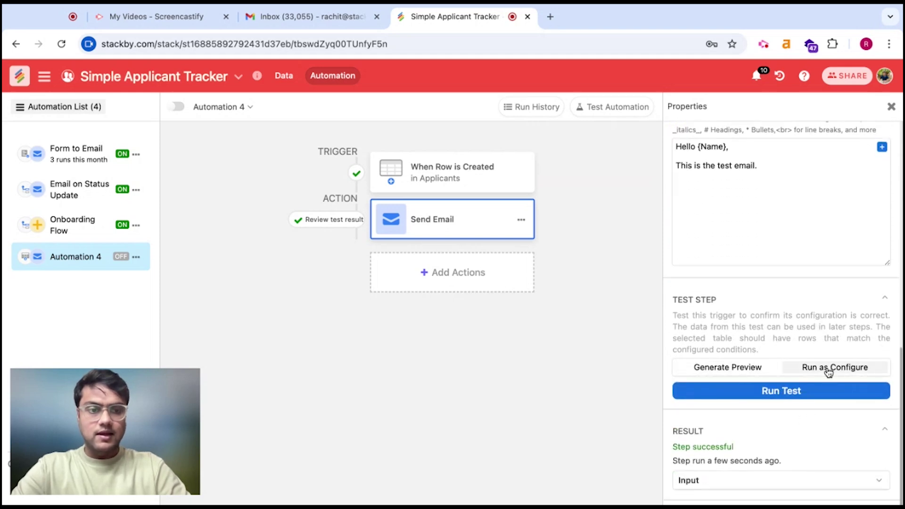
left_click(743, 375)
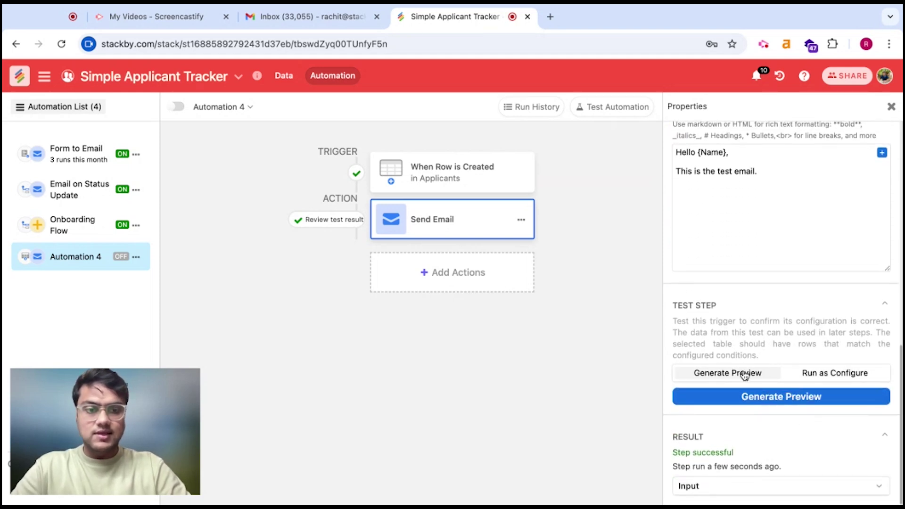
left_click(753, 398)
left_click_drag(280, 273, 232, 273)
left_click(692, 154)
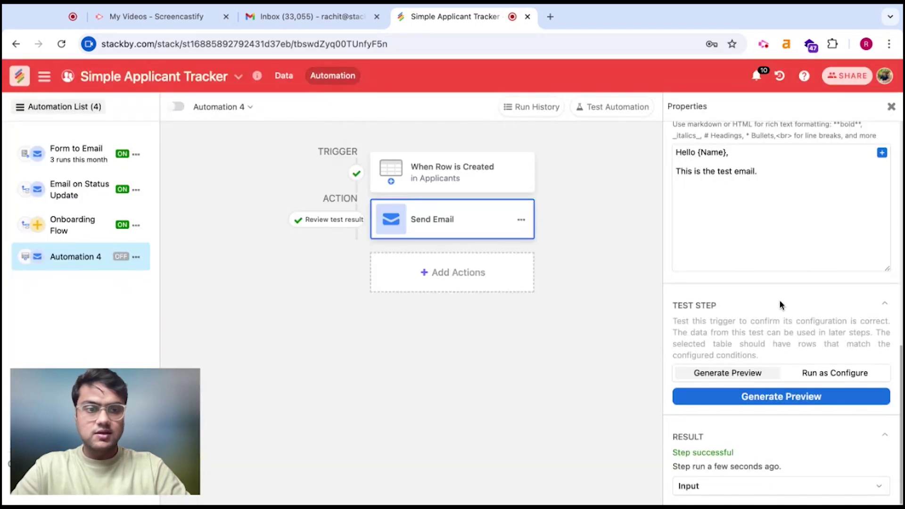
- Run the Send Email test as configured so a real email is sent, and close the result
left_click(820, 374)
left_click(798, 400)
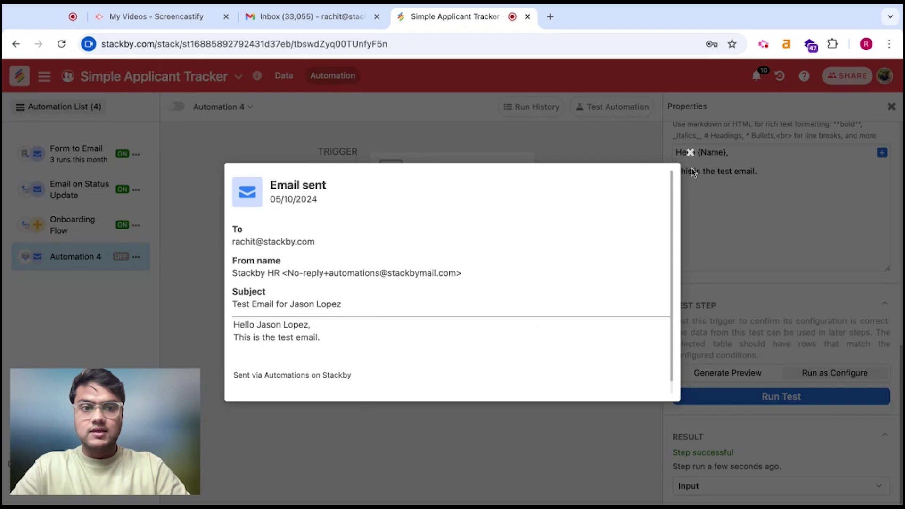
left_click(690, 152)
- Switch to Gmail, open the test email from Stackby HR and read its message
left_click(335, 18)
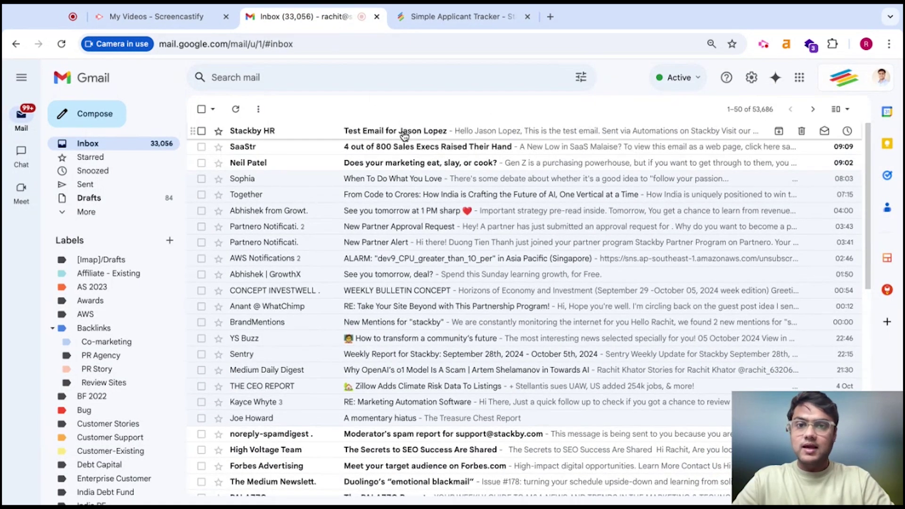
left_click(404, 134)
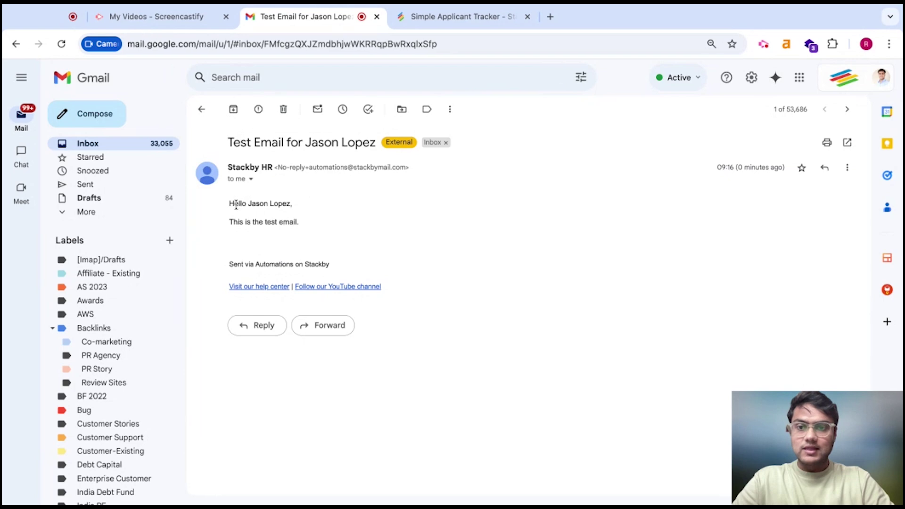
left_click_drag(231, 203, 299, 224)
left_click(319, 227)
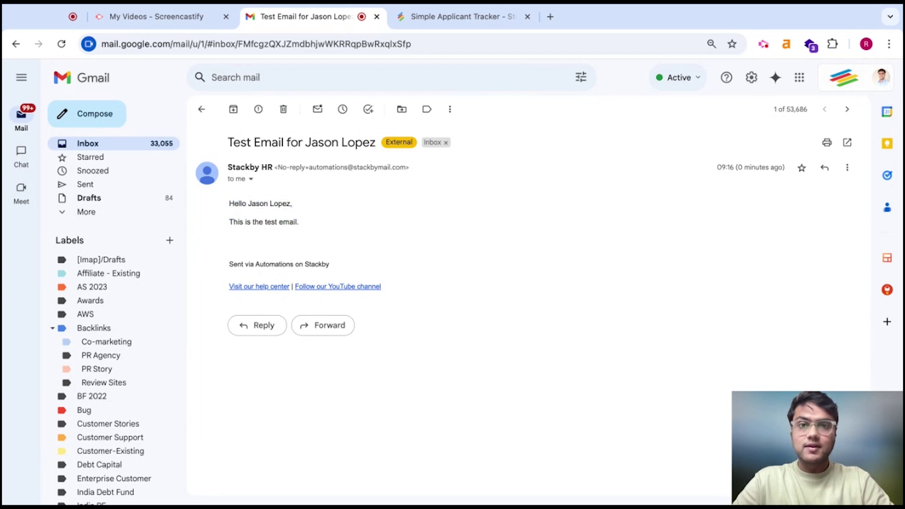
- Switch back to Stackby, review the automation's trigger and Send Email action, and close their properties
left_click(443, 17)
left_click(451, 182)
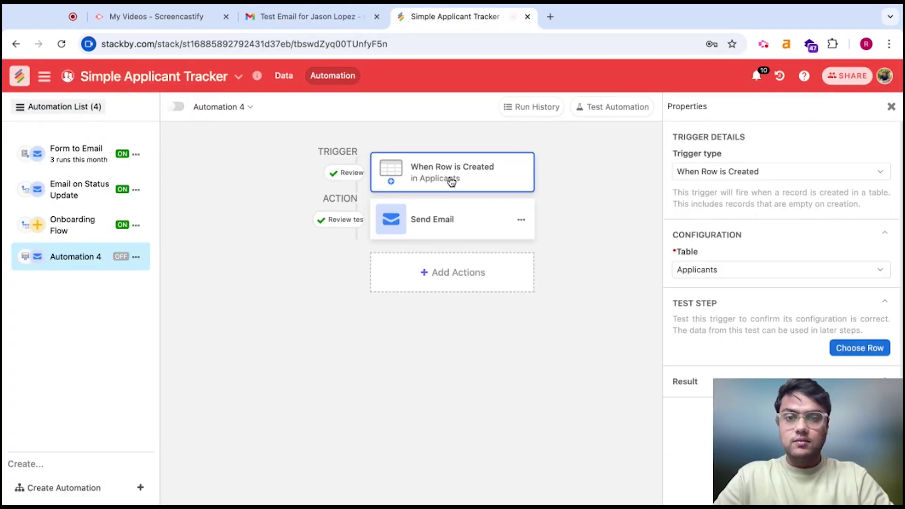
left_click(452, 225)
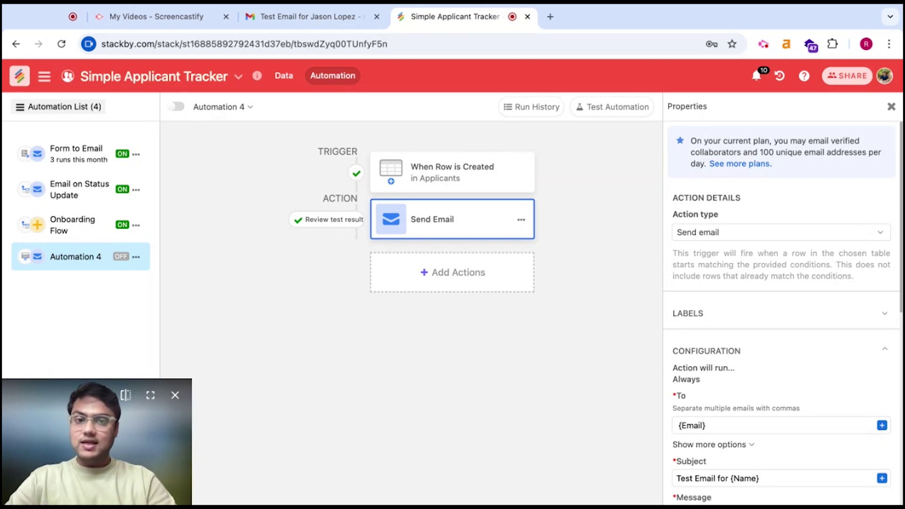
left_click(891, 108)
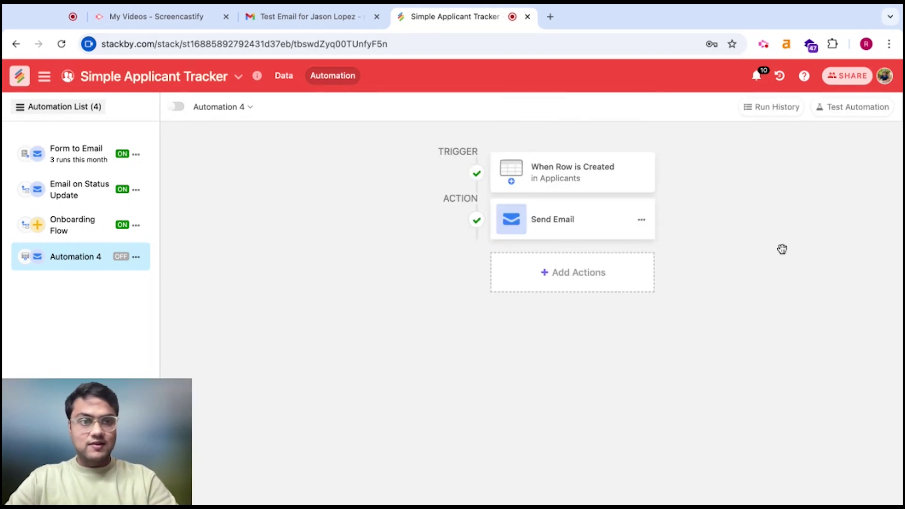
- Go to the Applicants table's data, list its views, and open the Applicant Tracking Form view
left_click(286, 76)
left_click_drag(109, 472, 636, 472)
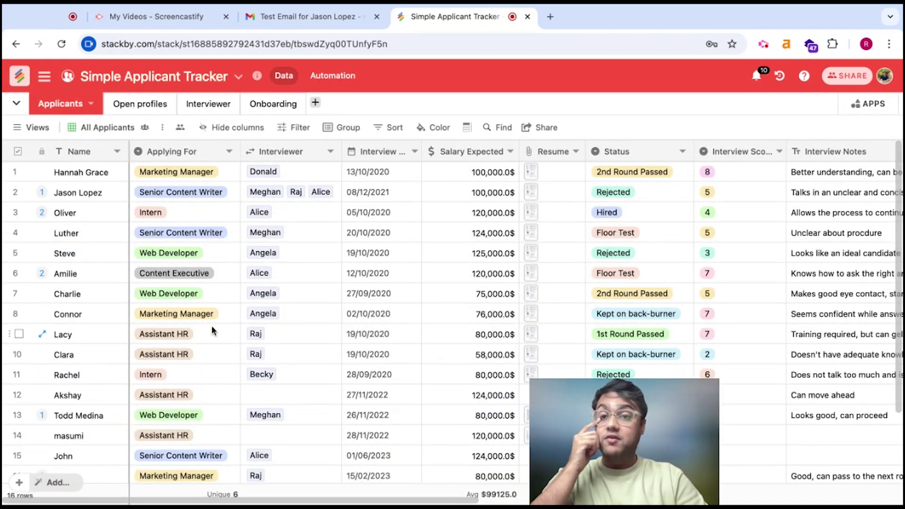
scroll(211, 325, "down", 3)
scroll(211, 326, "up", 3)
left_click(33, 127)
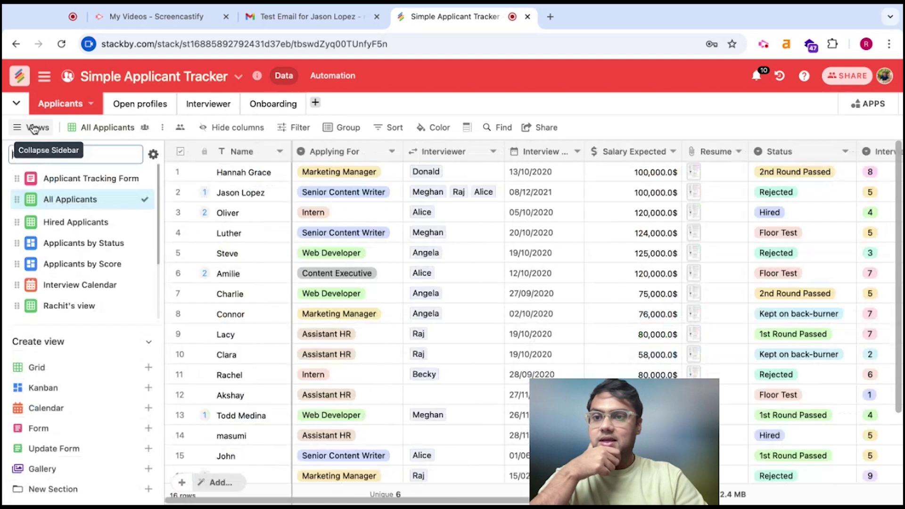
left_click(57, 180)
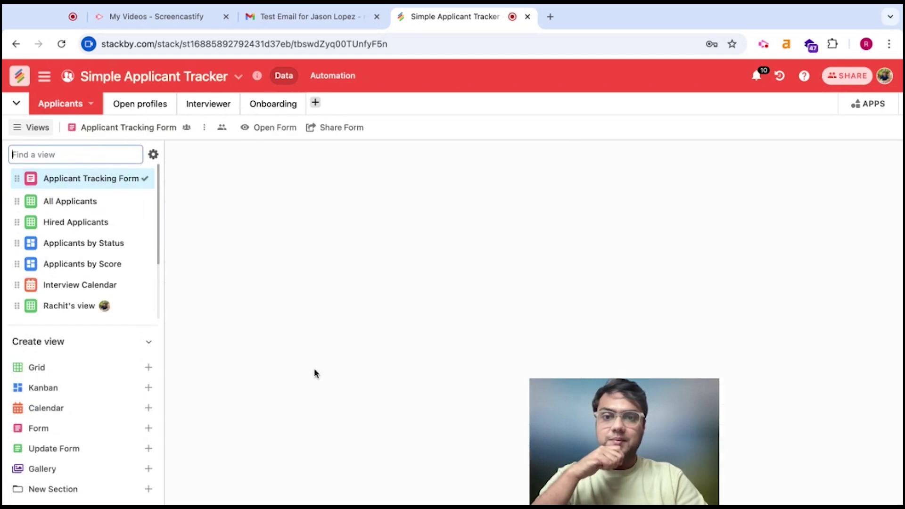
left_click_drag(621, 484, 223, 485)
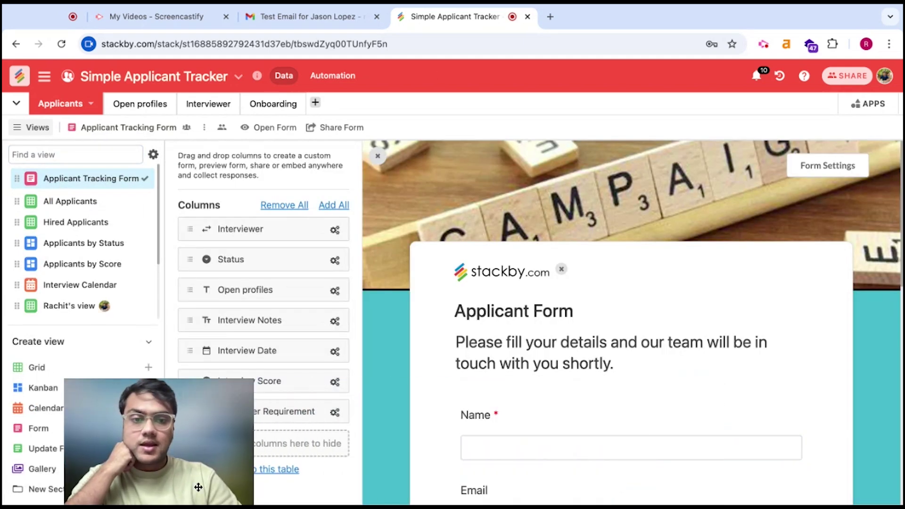
- Examine the applicant form's fields from Name down to Salary Expected
scroll(586, 448, "down", 10)
scroll(586, 448, "down", 2)
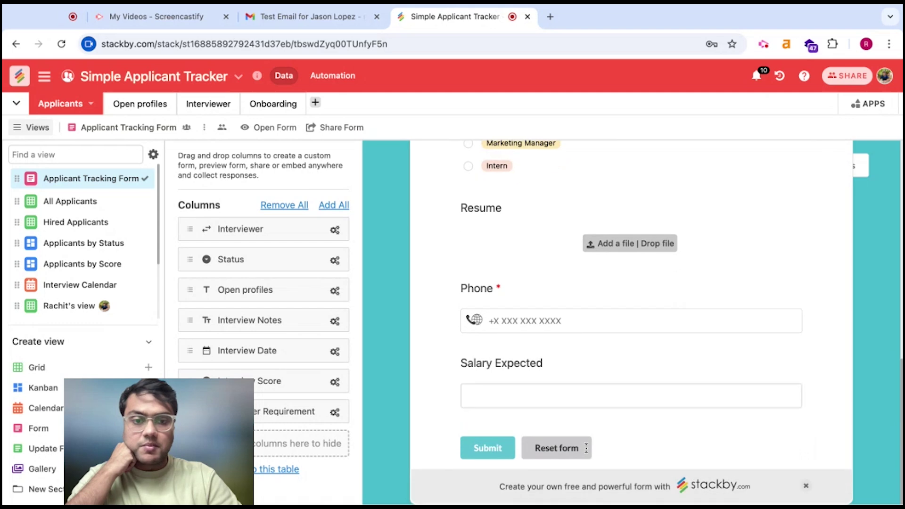
scroll(586, 448, "up", 15)
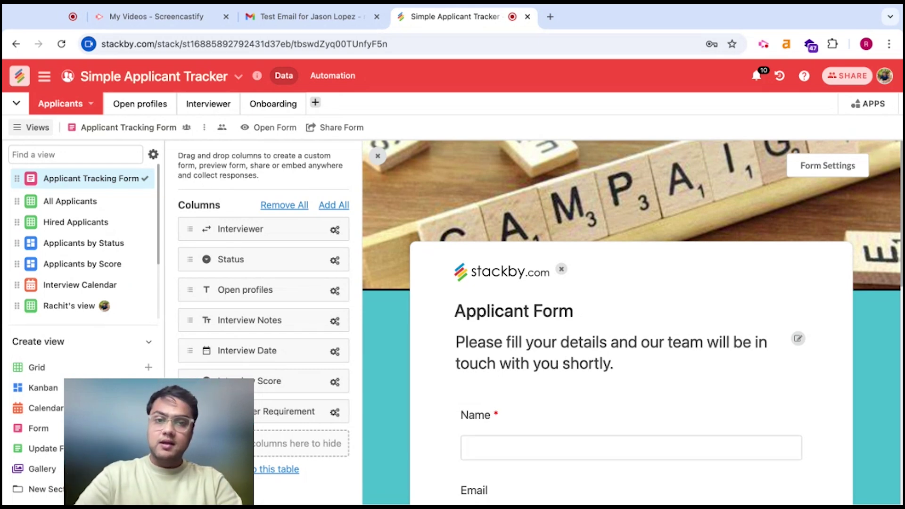
scroll(564, 361, "down", 4)
scroll(564, 361, "down", 1)
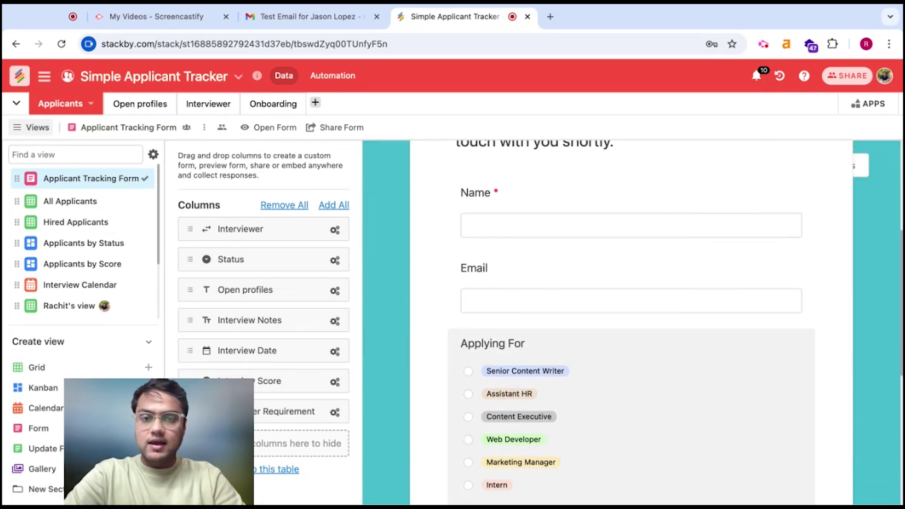
scroll(631, 322, "down", 4)
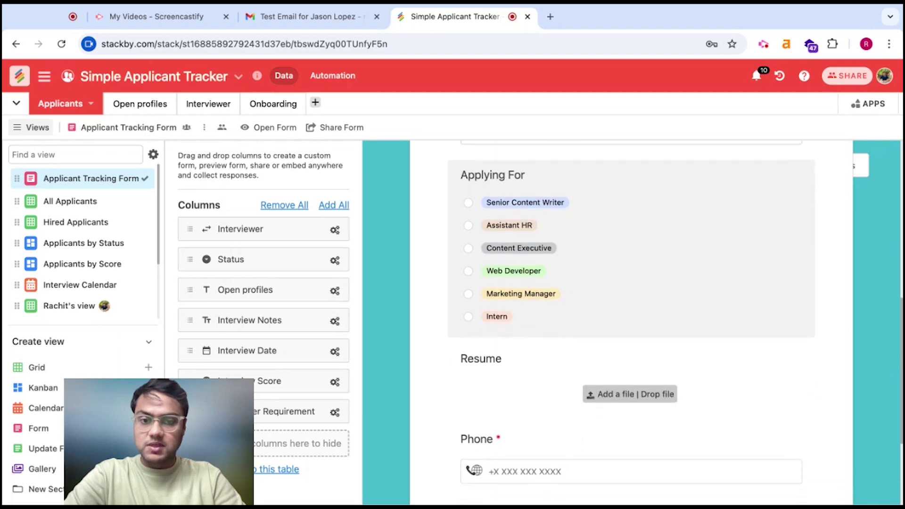
scroll(524, 369, "down", 3)
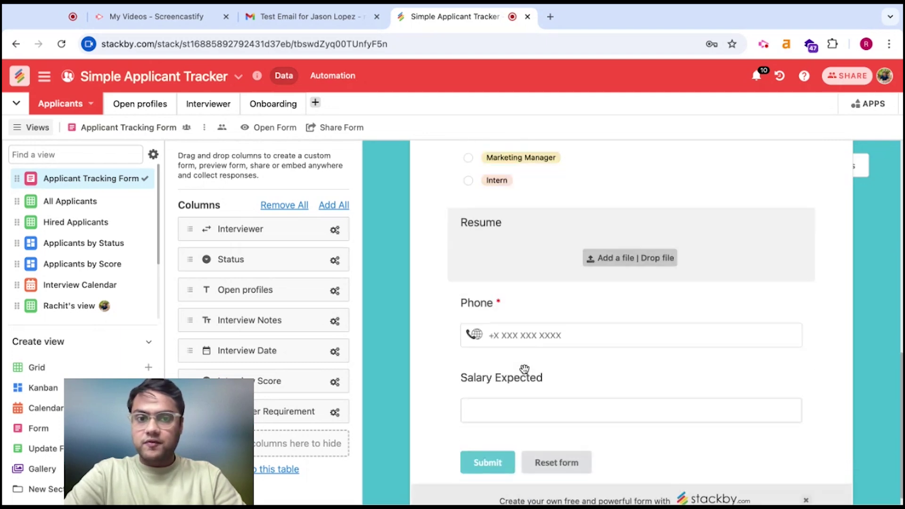
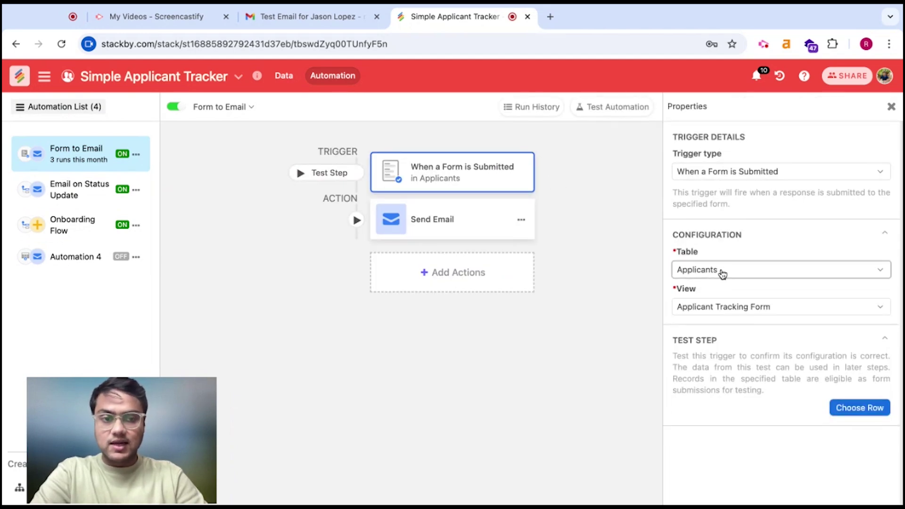
- Select the Applicant Tracking Form view for the form submission trigger and choose the first listed row as test data
left_click(723, 307)
left_click(734, 333)
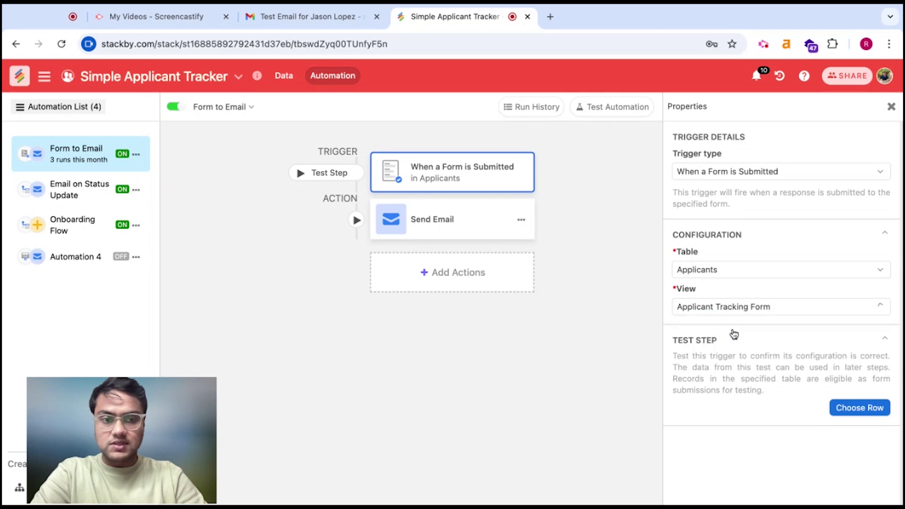
left_click(856, 409)
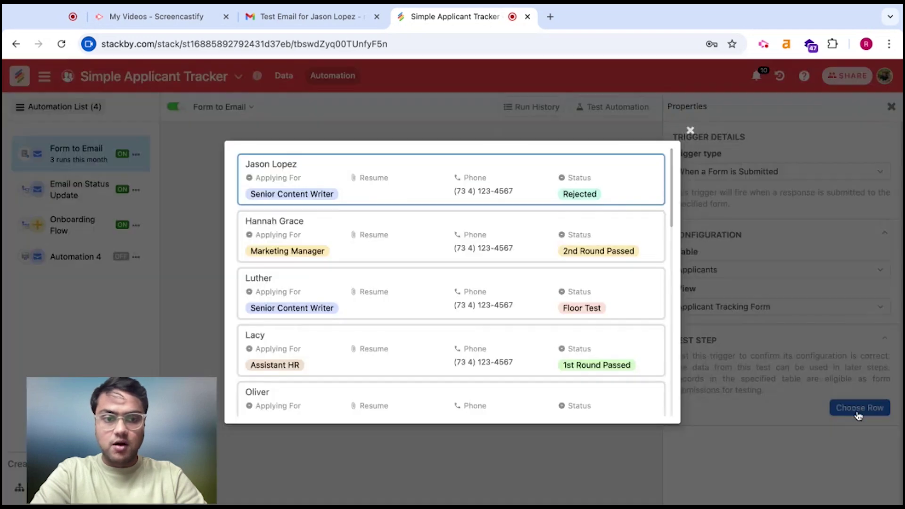
left_click(410, 171)
- Extend the subject of the Form to Email automation's Send Email action to "New Applicant for"
left_click(446, 218)
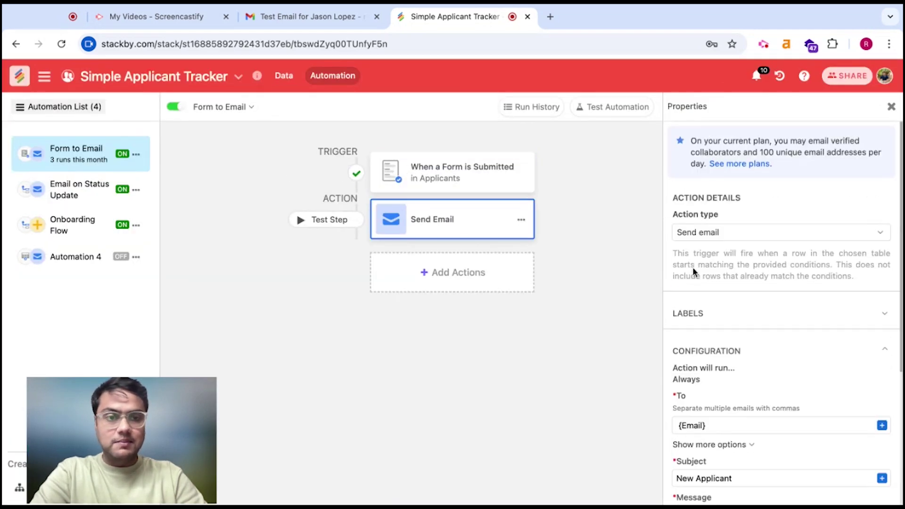
scroll(693, 272, "down", 5)
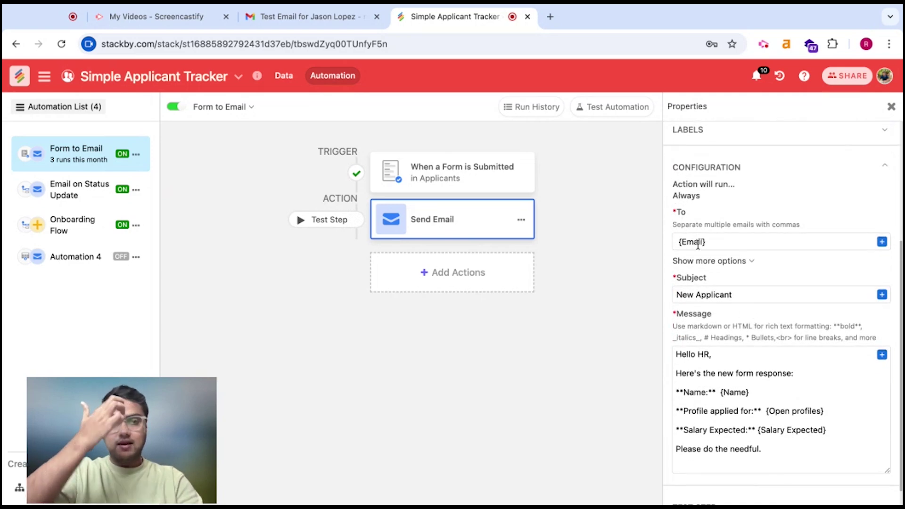
scroll(722, 308, "down", 1)
left_click(749, 280)
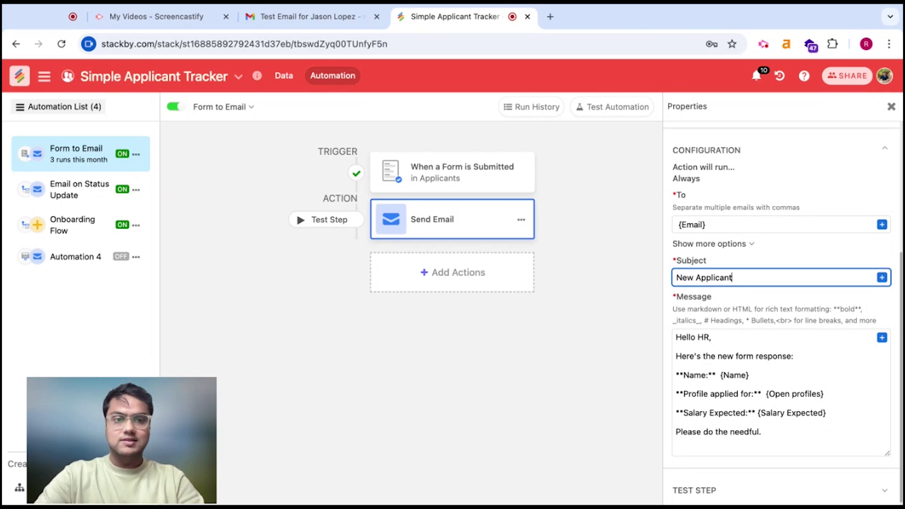
type("for")
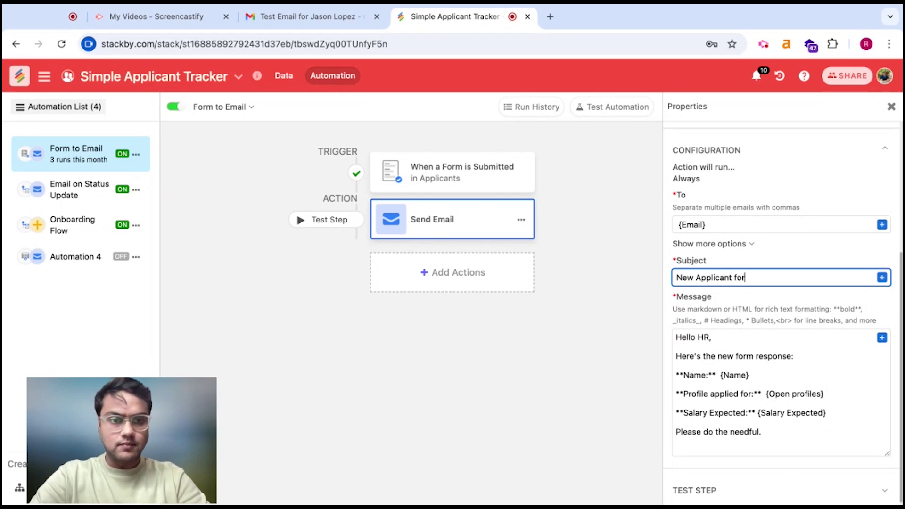
- Try to add the Open profiles field to the email subject, and remove it again
left_click(882, 277)
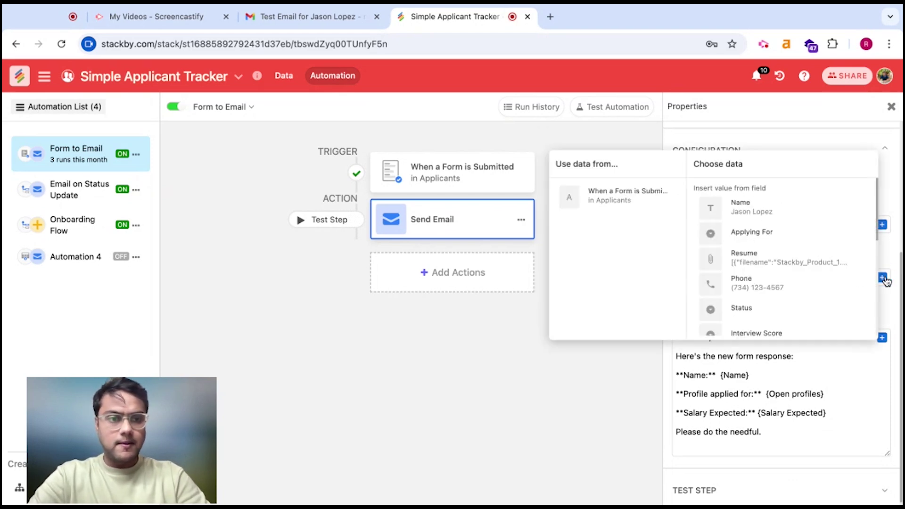
scroll(793, 252, "down", 3)
scroll(794, 250, "down", 3)
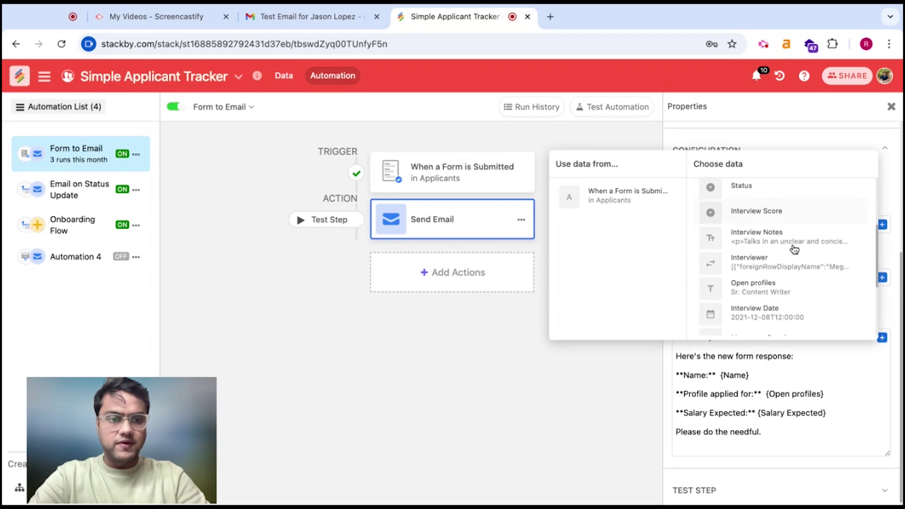
left_click(785, 268)
left_click(747, 276)
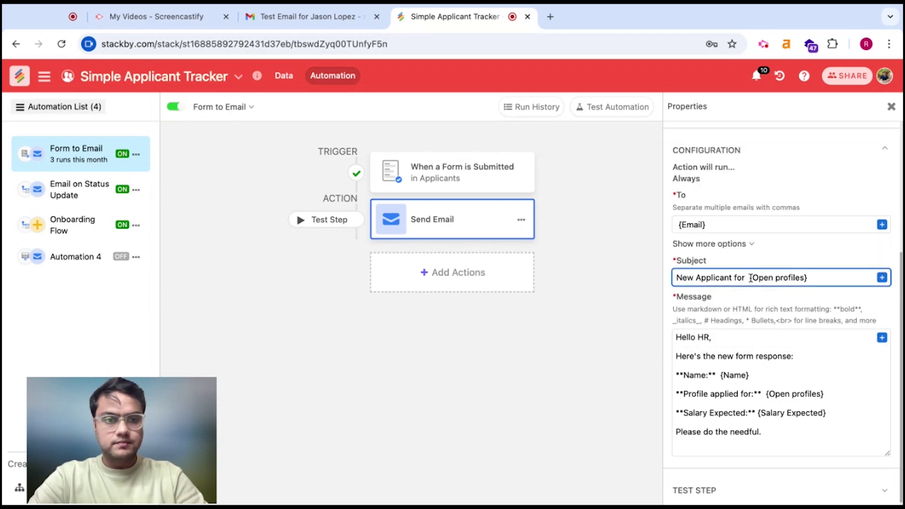
key("Delete")
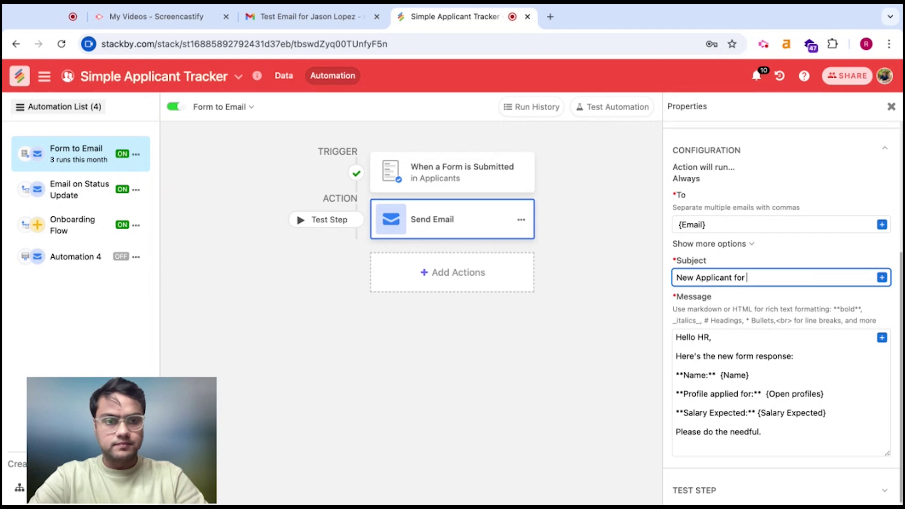
- Try completing the email subject with the Open profiles field, a colon and the Name field
left_click(881, 278)
scroll(785, 292, "down", 3)
scroll(783, 319, "down", 1)
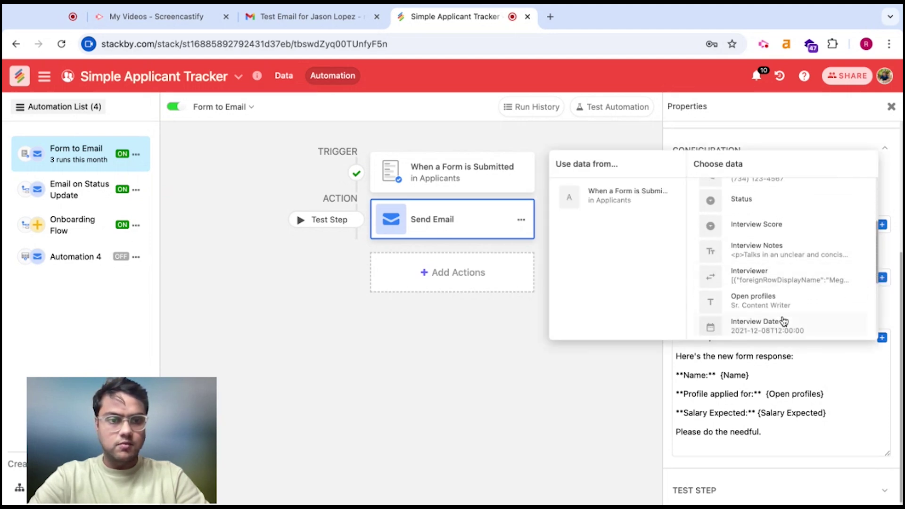
left_click(770, 304)
left_click(818, 278)
type(":")
left_click(882, 277)
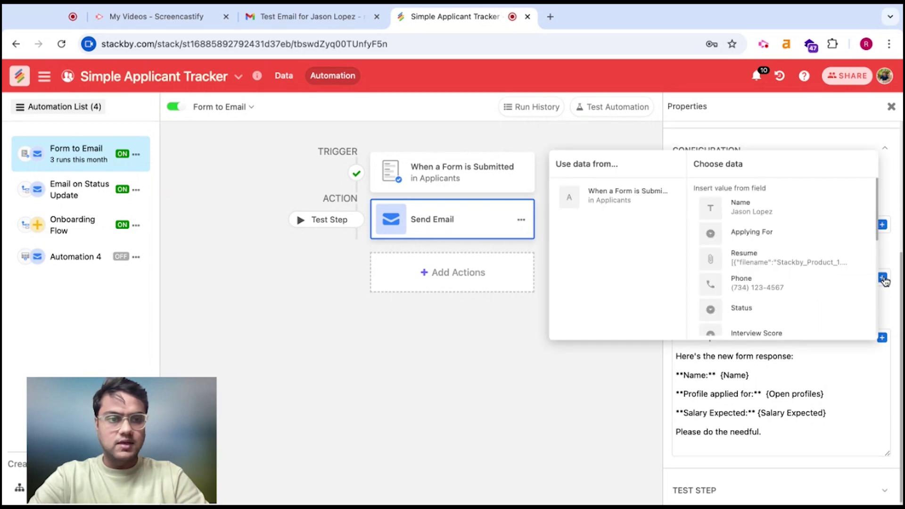
left_click(780, 211)
- Delete the inserted fields and the colon from the subject, keeping only "New Applicant for"
left_click(748, 277)
key("Delete")
key("Delete")
key("Delete")
key("Delete")
key("Delete")
key("Delete")
key("Delete")
key("Delete")
key("Delete")
key("Delete")
key("Delete")
key("Delete")
key("Delete")
key("Delete")
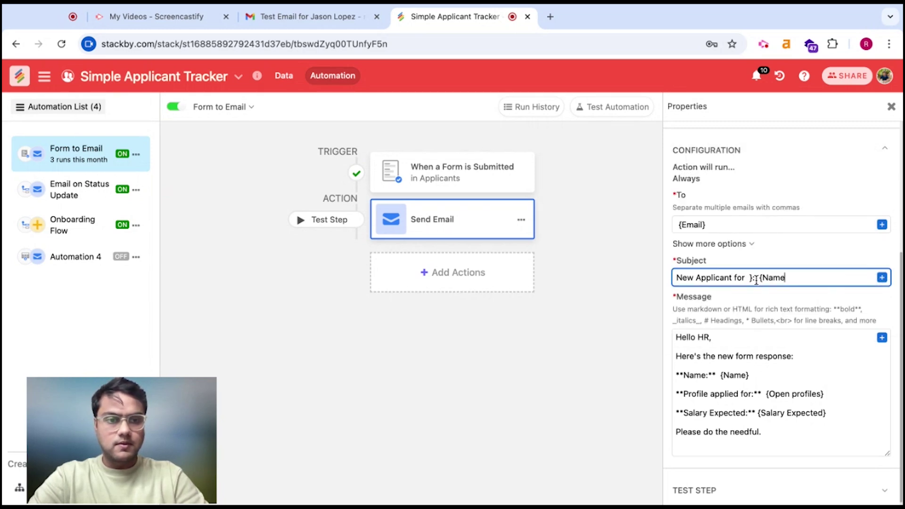
key("shift+Left")
key("shift+Left")
key("shift+Left")
key("shift+Left")
key("shift+Left")
key("shift+Left")
key("shift+Left")
key("shift+Left")
key("BackSpace")
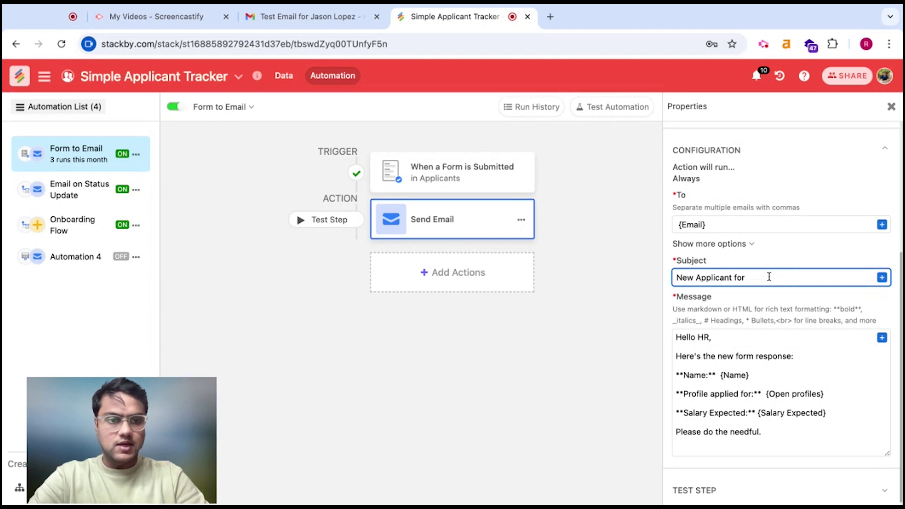
- Complete the email subject with the Open profiles field, a colon and the Name field after "New Applicant for"
left_click(882, 277)
scroll(796, 287, "down", 3)
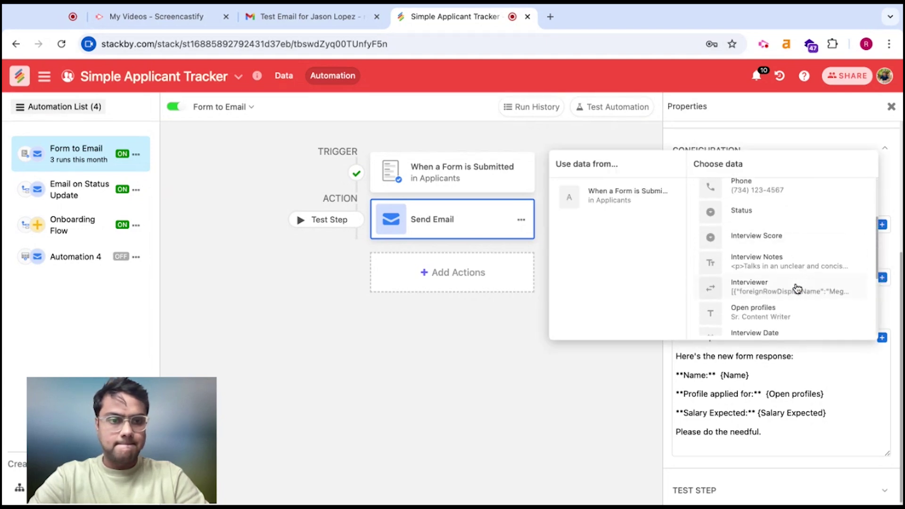
scroll(796, 288, "down", 1)
left_click(792, 282)
left_click(823, 278)
type(":")
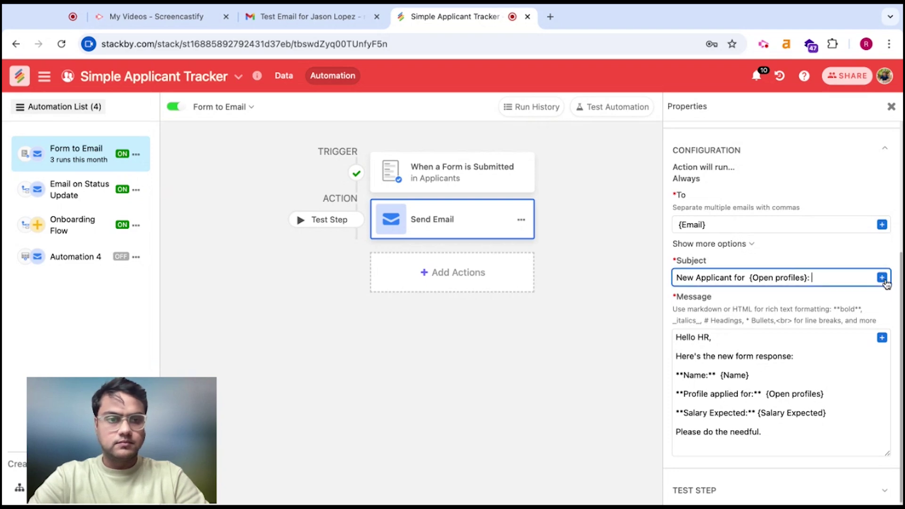
left_click(882, 277)
left_click(757, 214)
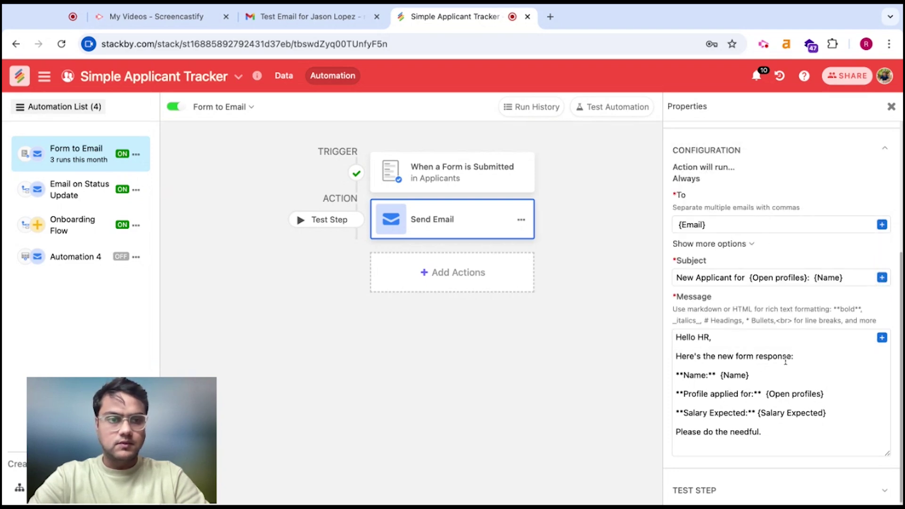
- Make the message line "Here's the new form response:" bold by enclosing it in double asterisks
scroll(706, 306, "down", 1)
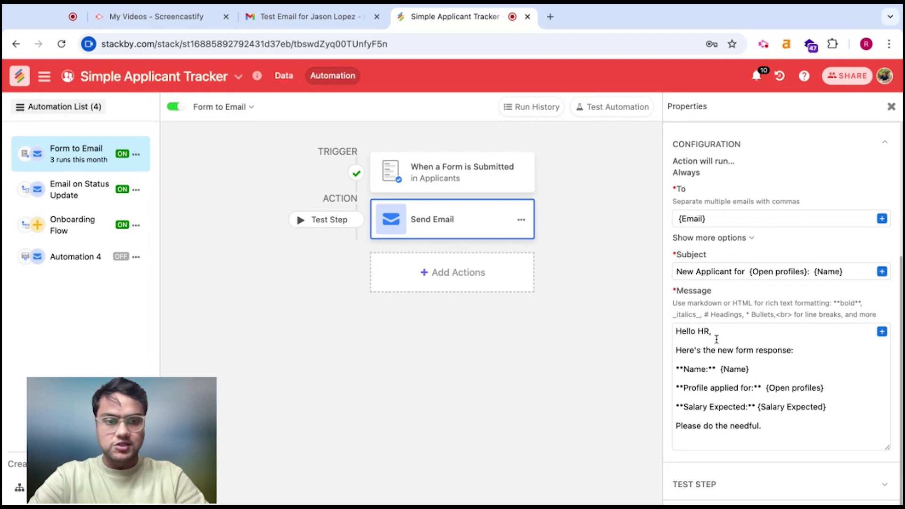
triple_click(768, 351)
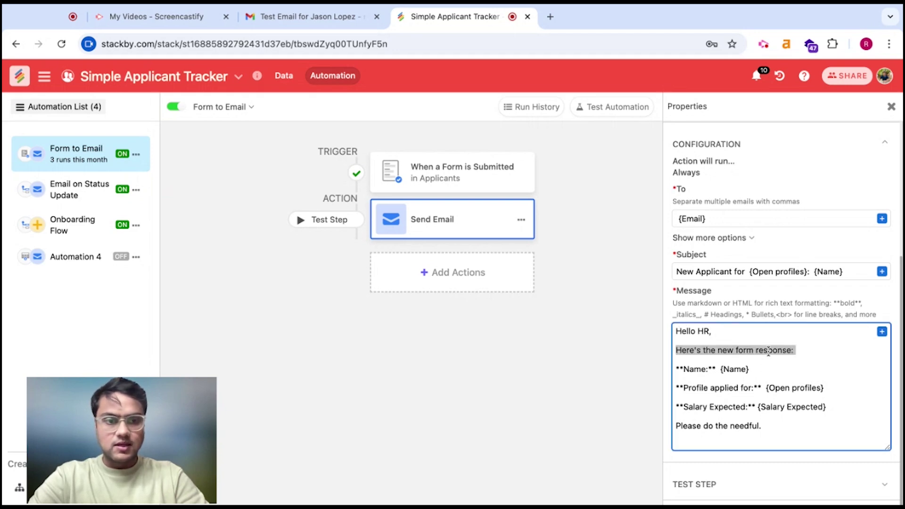
left_click(675, 351)
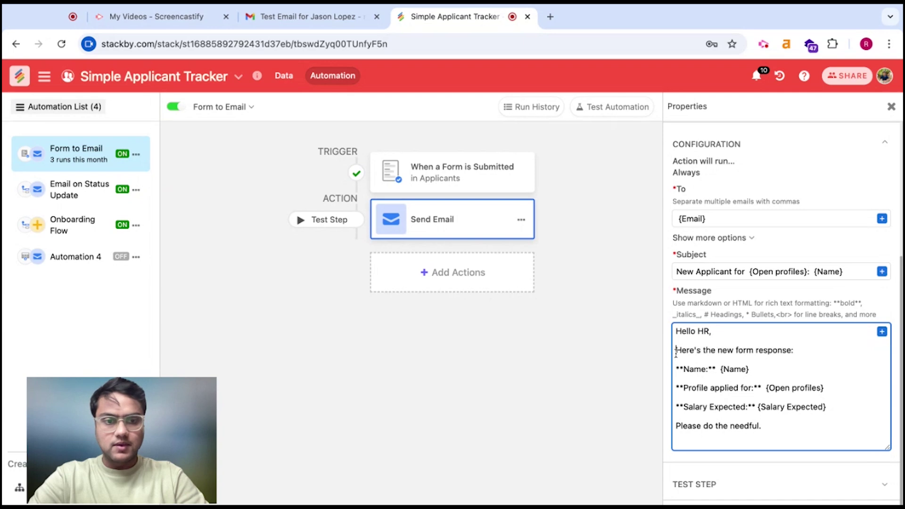
type("**")
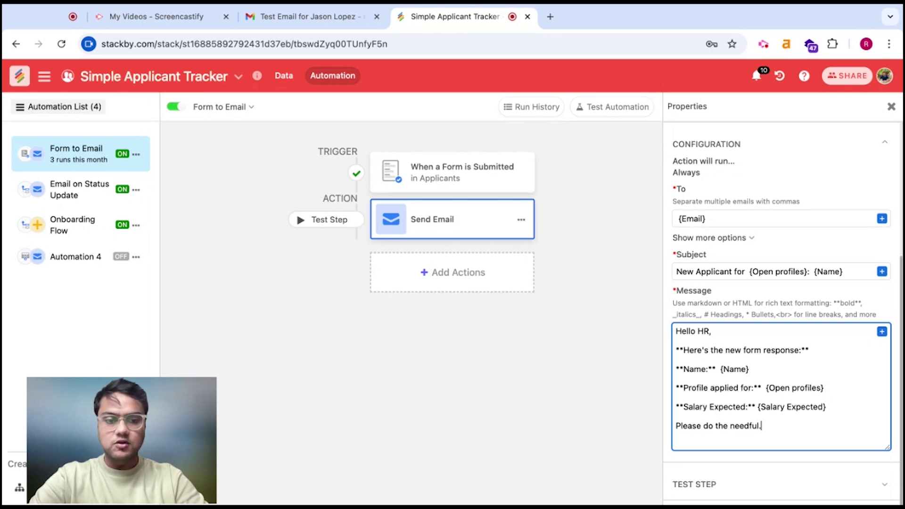
- Generate a preview of the Send Email action, check the message body and close the preview
left_click(723, 491)
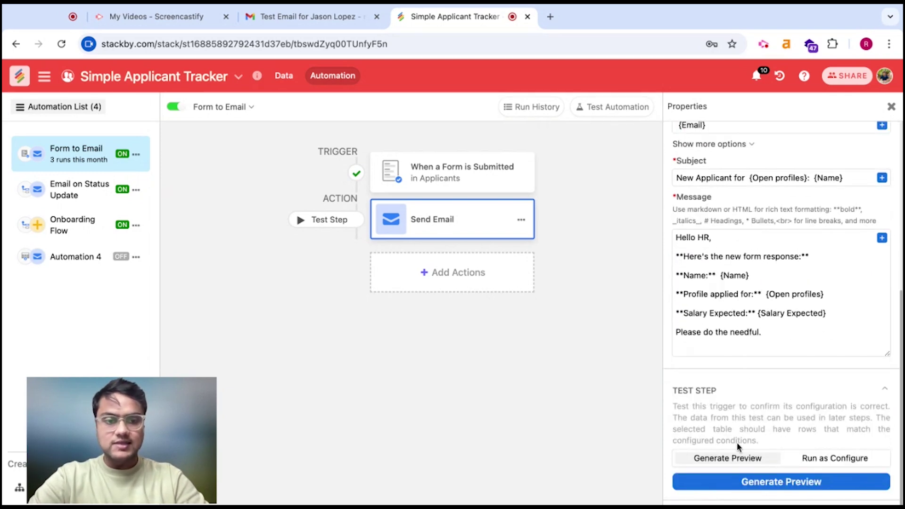
left_click(817, 458)
left_click(747, 460)
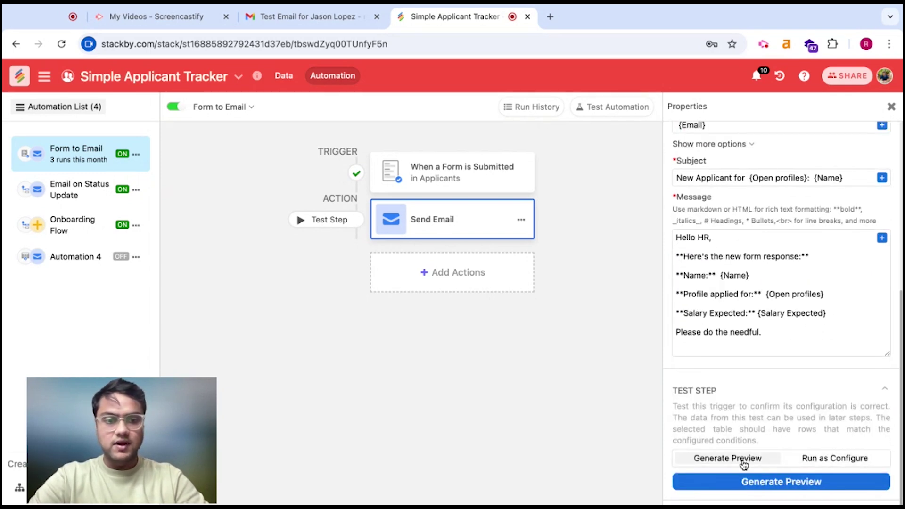
left_click(755, 485)
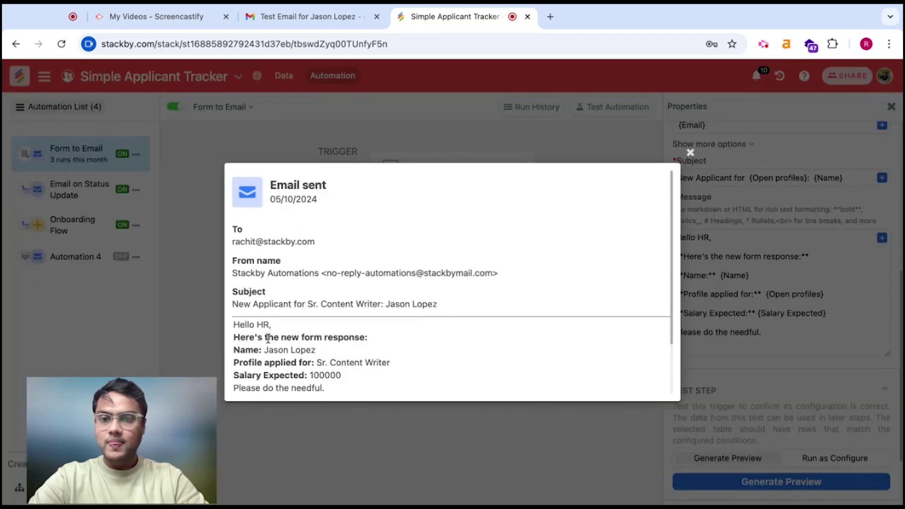
left_click_drag(235, 324, 325, 389)
left_click(235, 325)
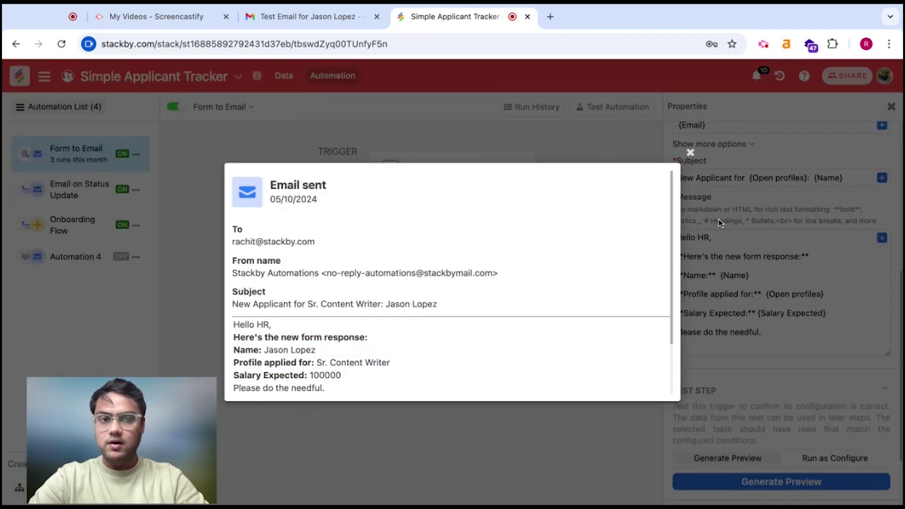
left_click(690, 155)
- Run the Send Email test as configured and close the result
left_click(837, 458)
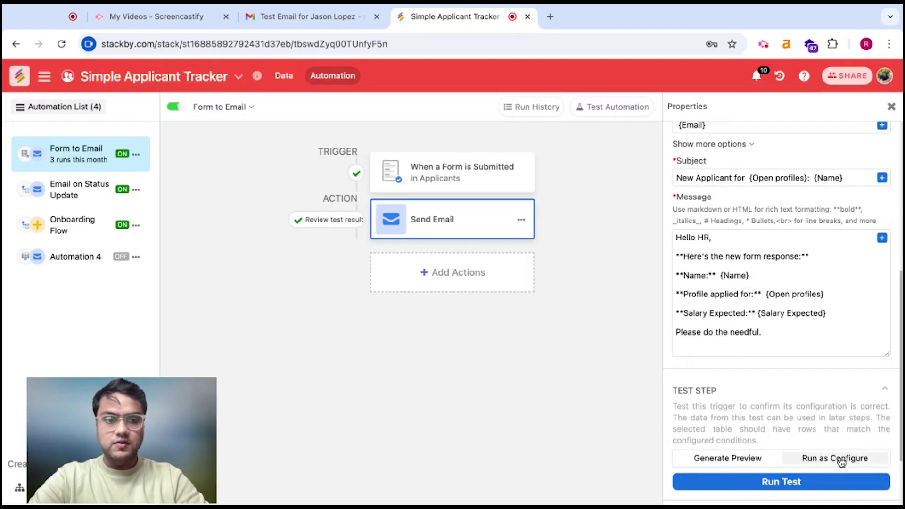
left_click(802, 481)
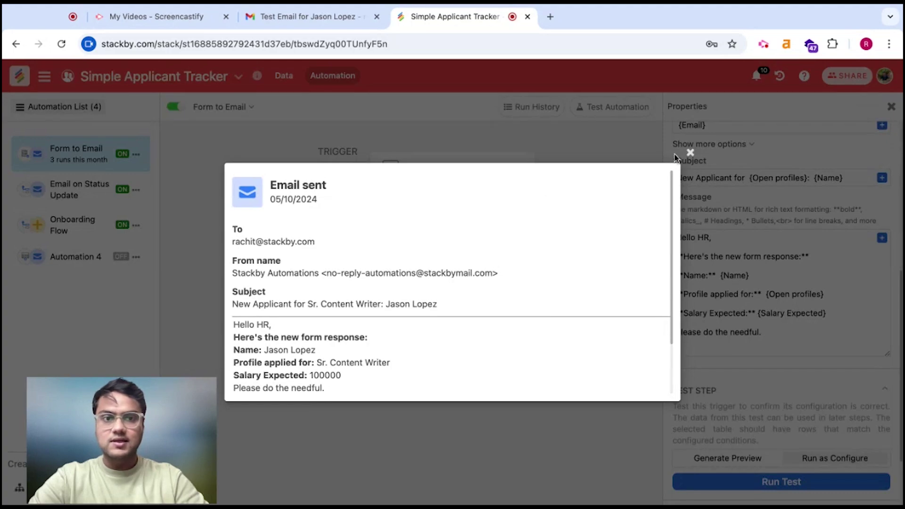
left_click(690, 153)
- Switch to Gmail and open the new applicant email from Stackby Automations in the inbox
left_click(311, 18)
left_click(201, 108)
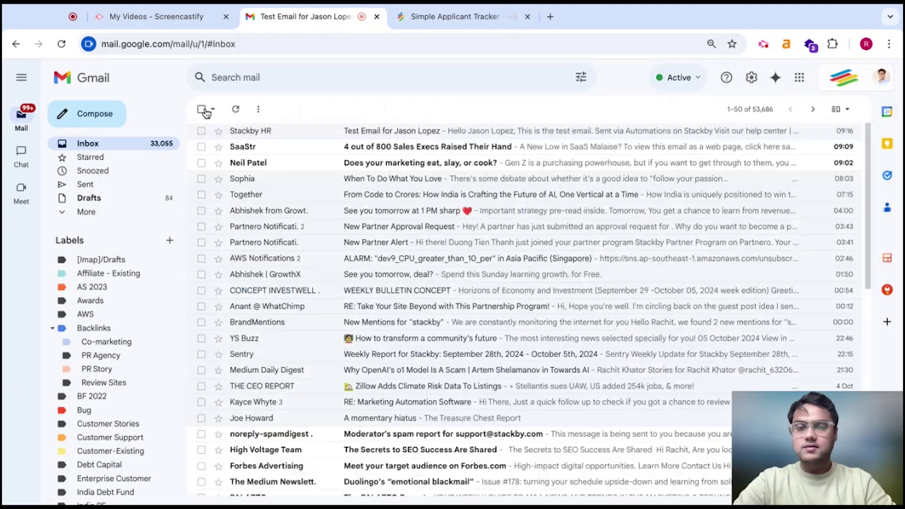
left_click(151, 147)
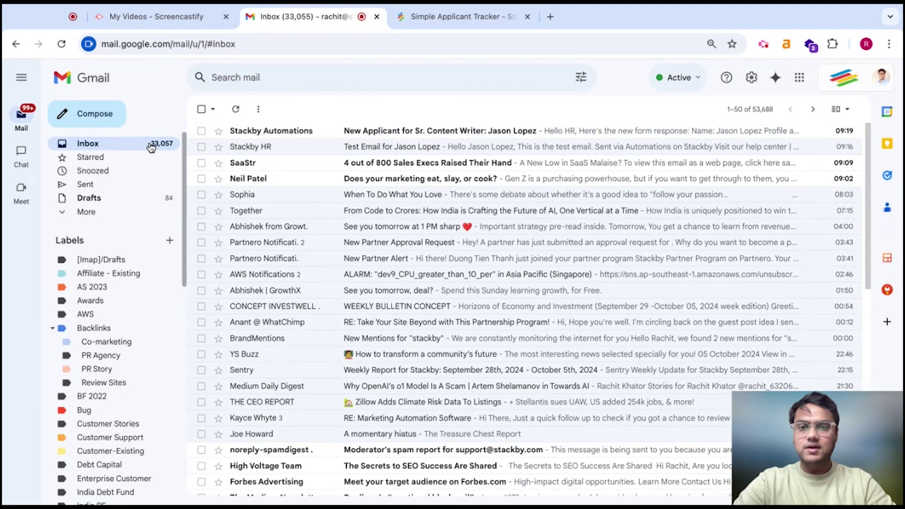
left_click(408, 135)
- Check the name, profile and expected salary lines of the received email, and return to the inbox
mouse_move(228, 203)
left_mouse_down()
mouse_move(260, 203)
mouse_move(303, 296)
mouse_move(229, 203)
left_mouse_up()
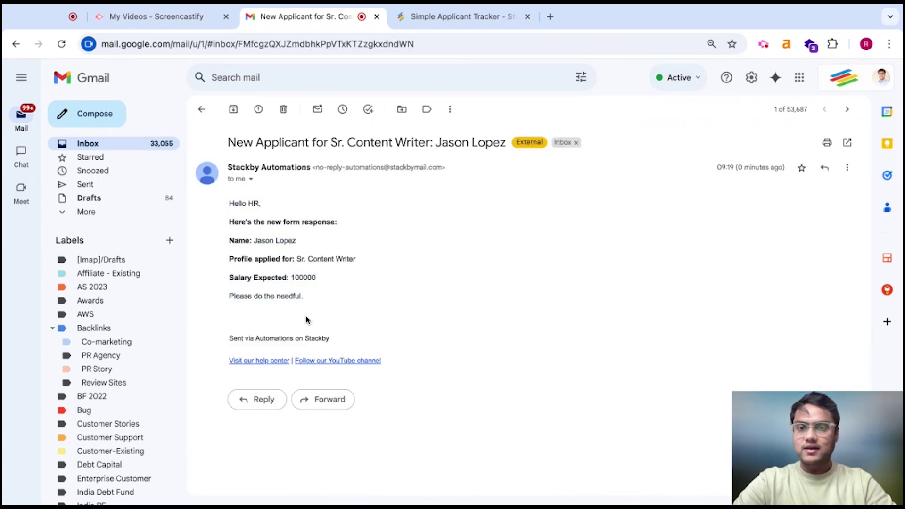
triple_click(268, 241)
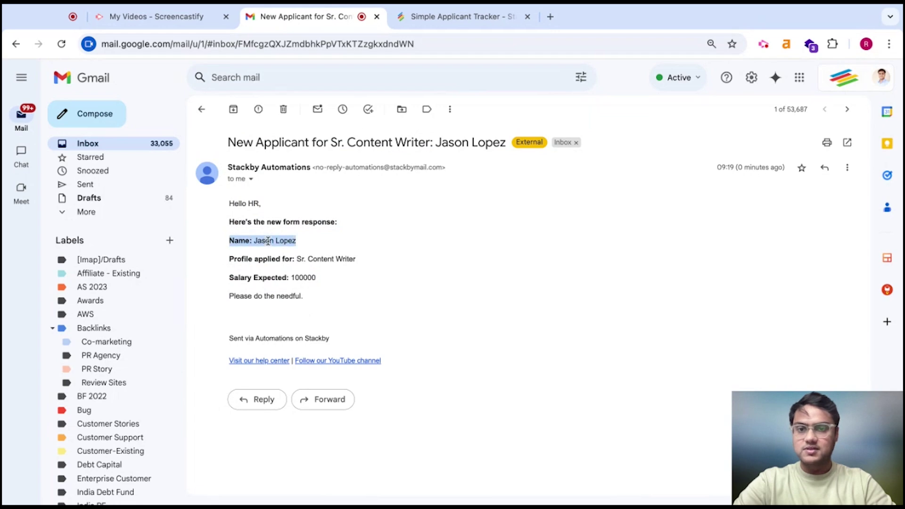
triple_click(287, 259)
triple_click(288, 278)
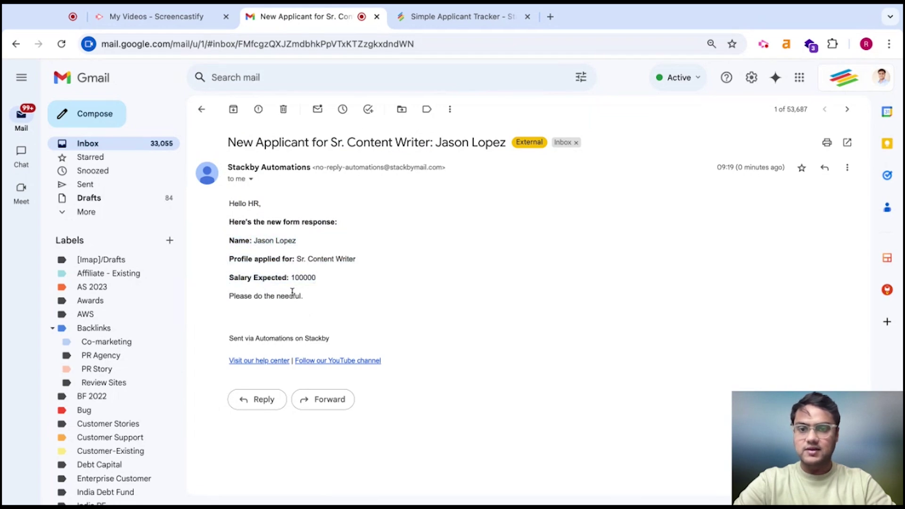
double_click(289, 296)
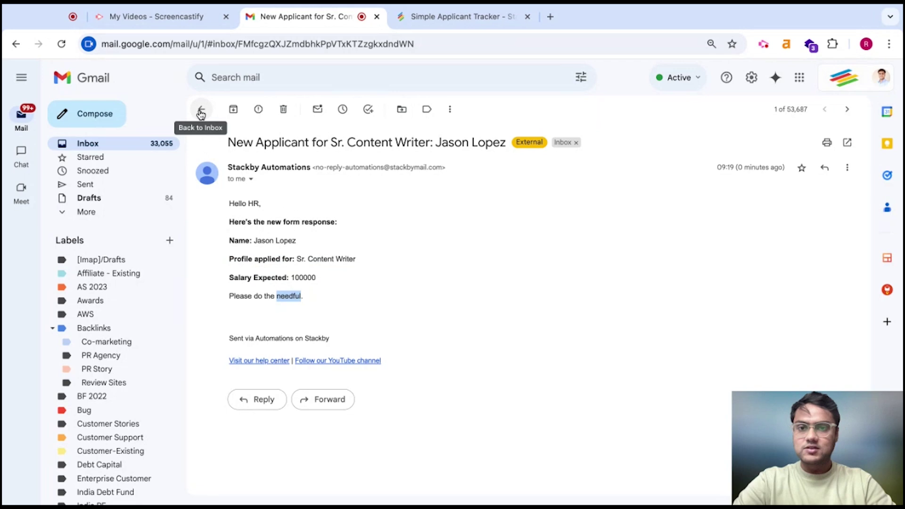
left_click(475, 319)
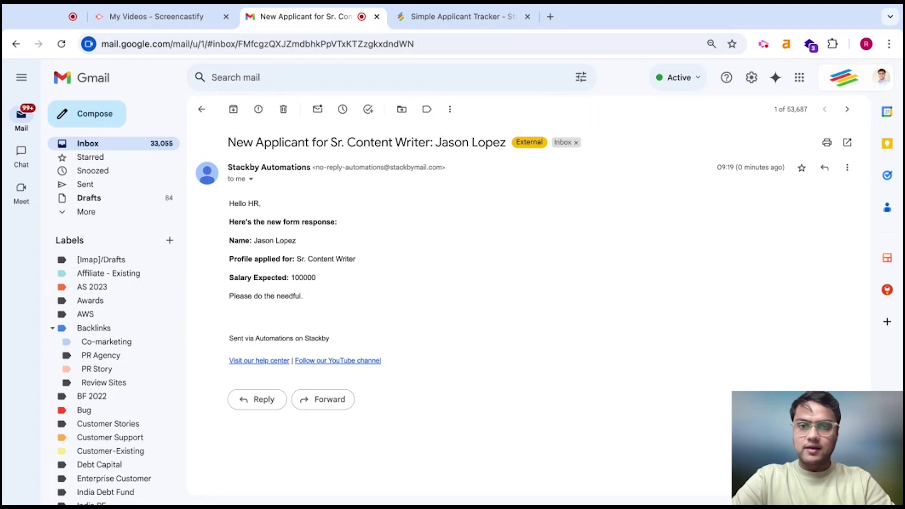
left_click(202, 111)
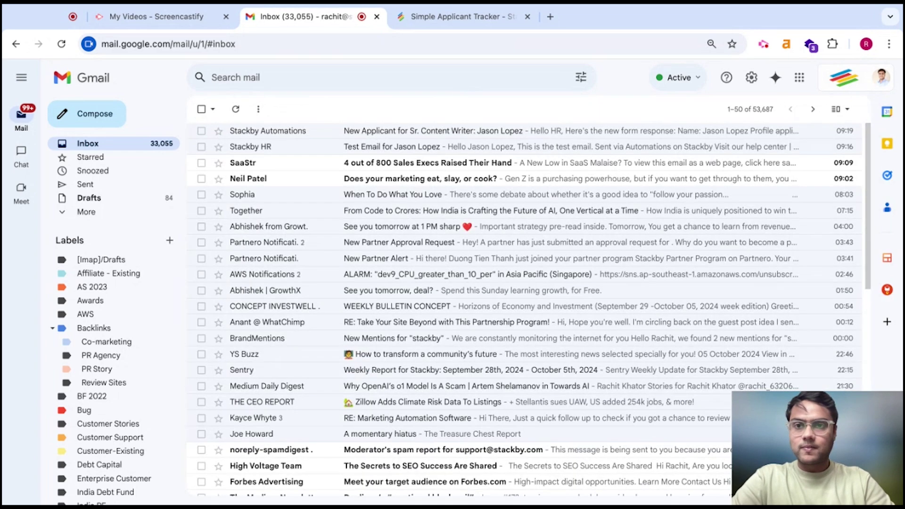
- Switch back to Stackby and open the trigger of the Email on Status Update automation
key("ctrl+Tab")
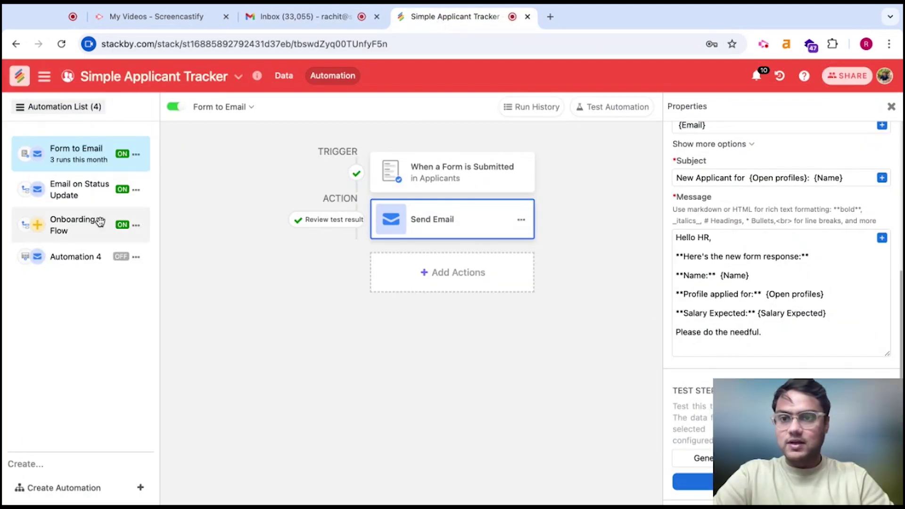
left_click(60, 190)
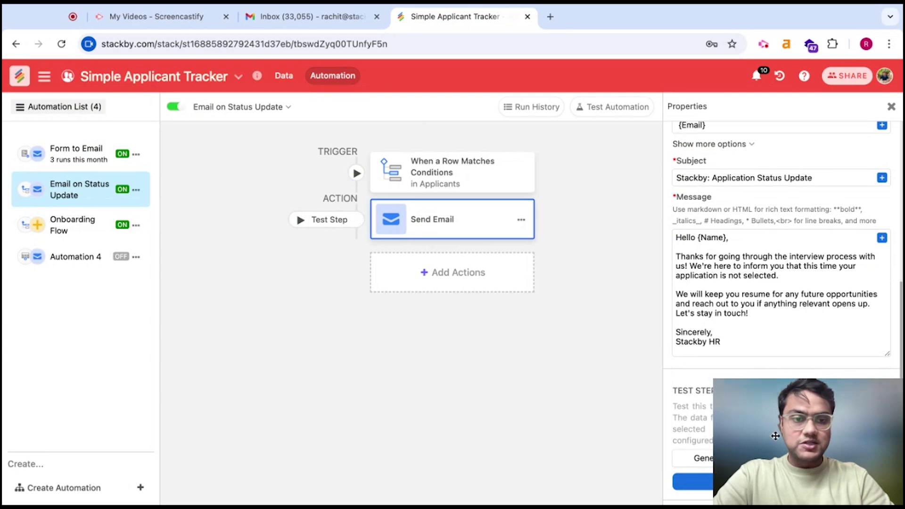
left_click_drag(813, 447, 142, 448)
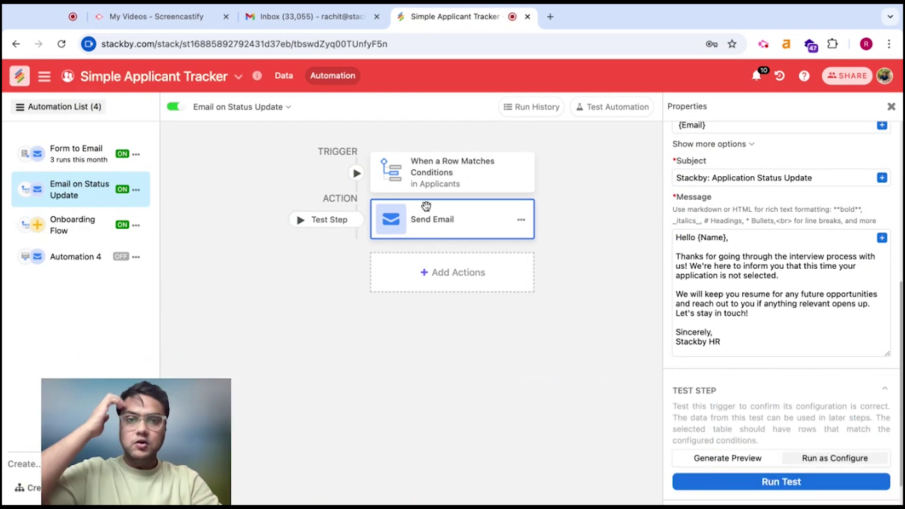
left_click(440, 175)
- Examine the available Status options for the first applicant in the All Applicants view without changing the value
left_click(284, 75)
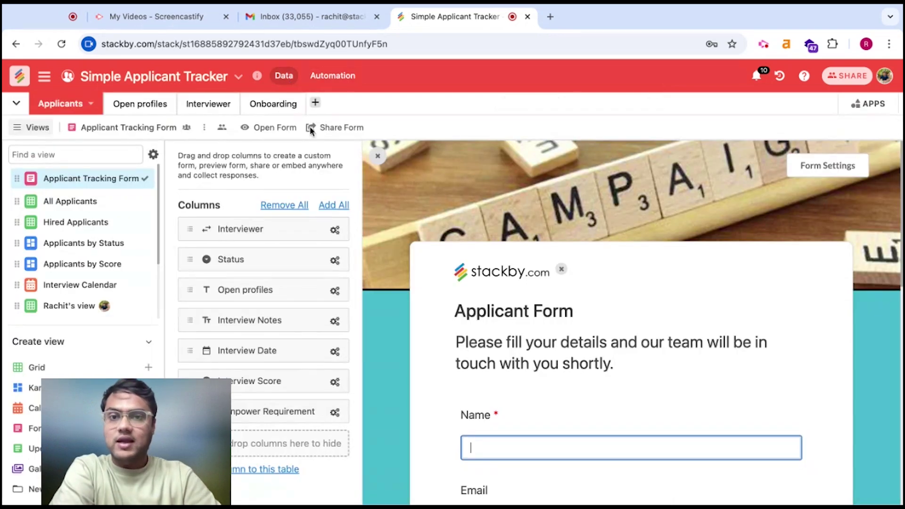
left_click(78, 205)
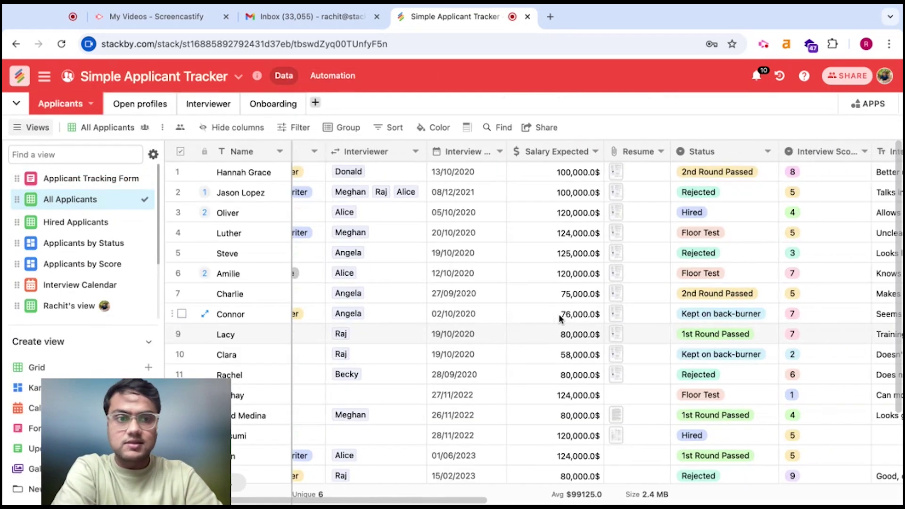
left_click(592, 171)
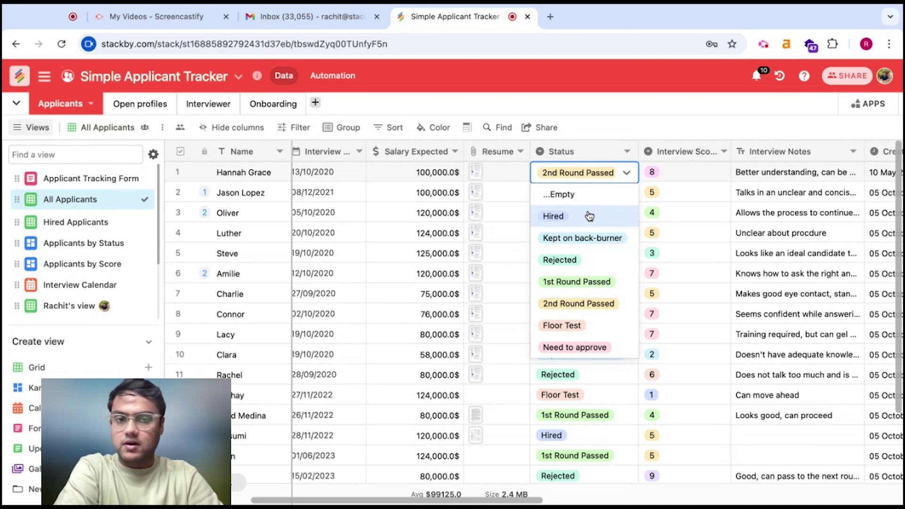
left_click(592, 133)
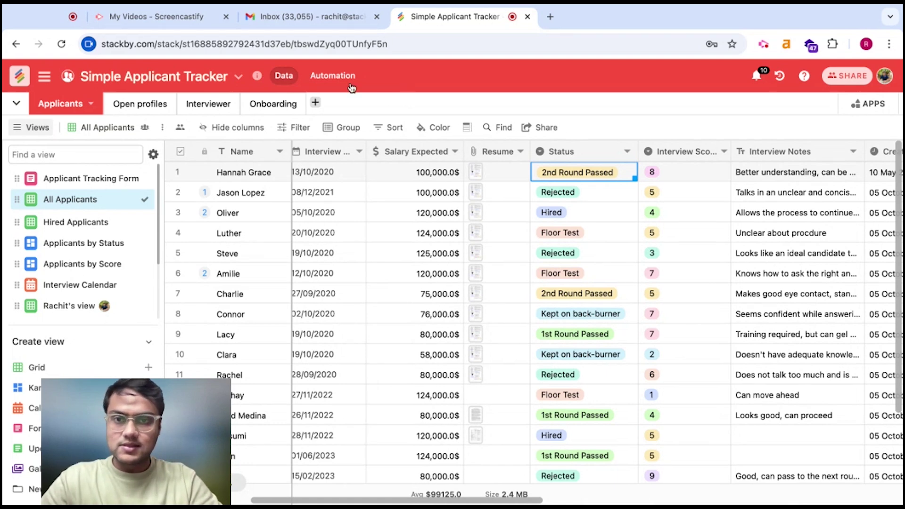
- Return to the Email on Status Update automation and open its trigger's conditions and test section
left_click(336, 77)
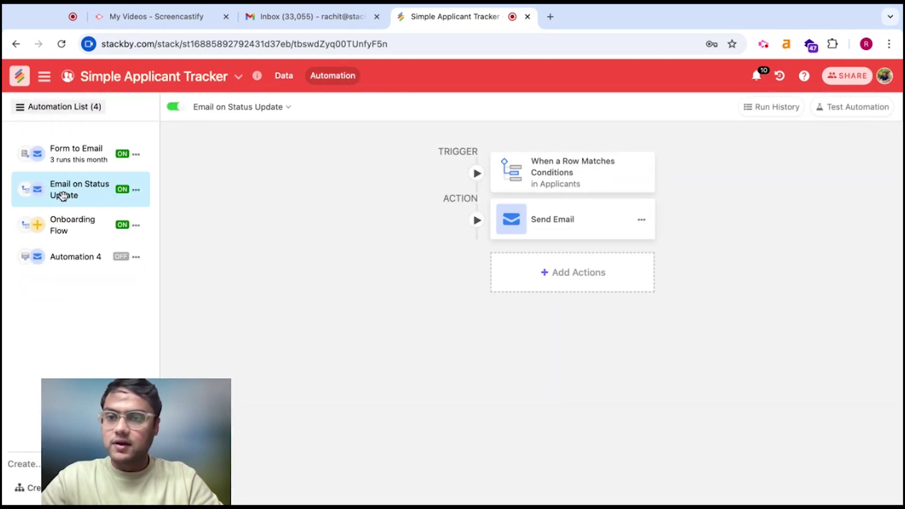
left_click(550, 175)
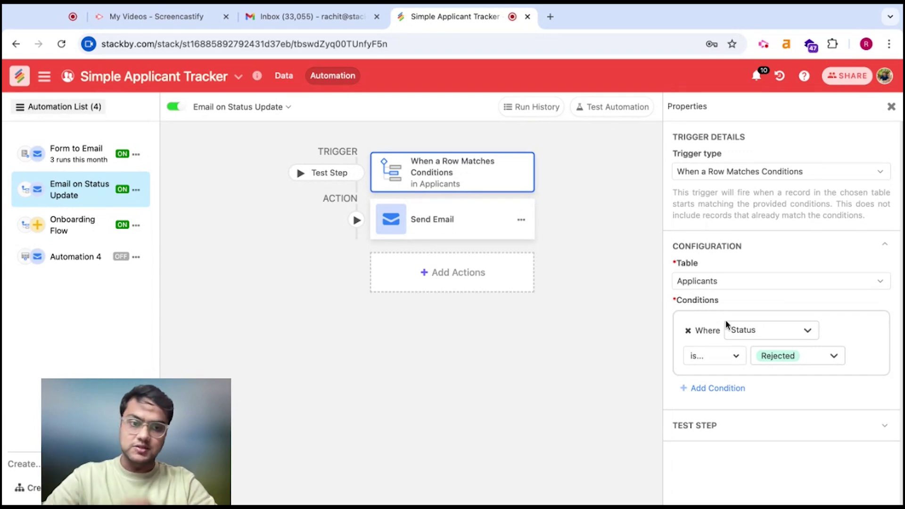
left_click(707, 425)
- Try adding a second trigger condition where Applying For is Assistant HR, and remove it again
left_click(733, 387)
scroll(741, 414, "down", 2)
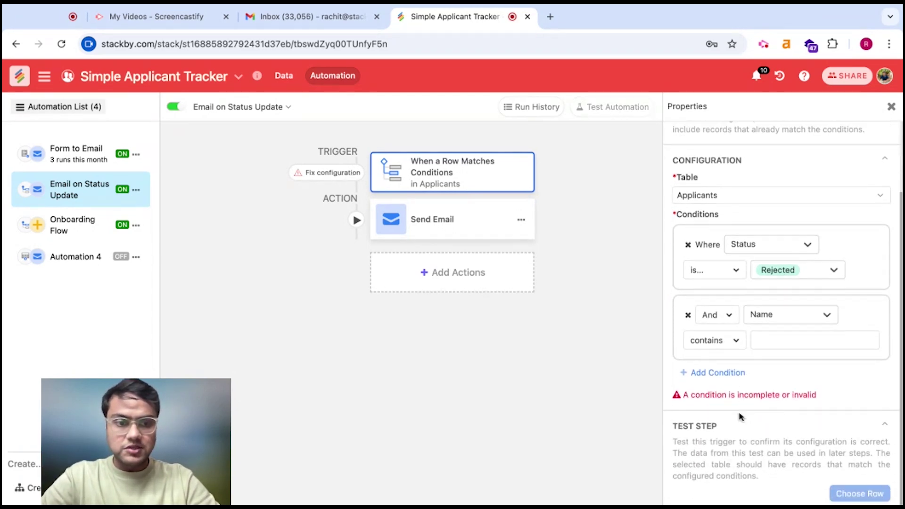
left_click(774, 313)
scroll(790, 389, "down", 1)
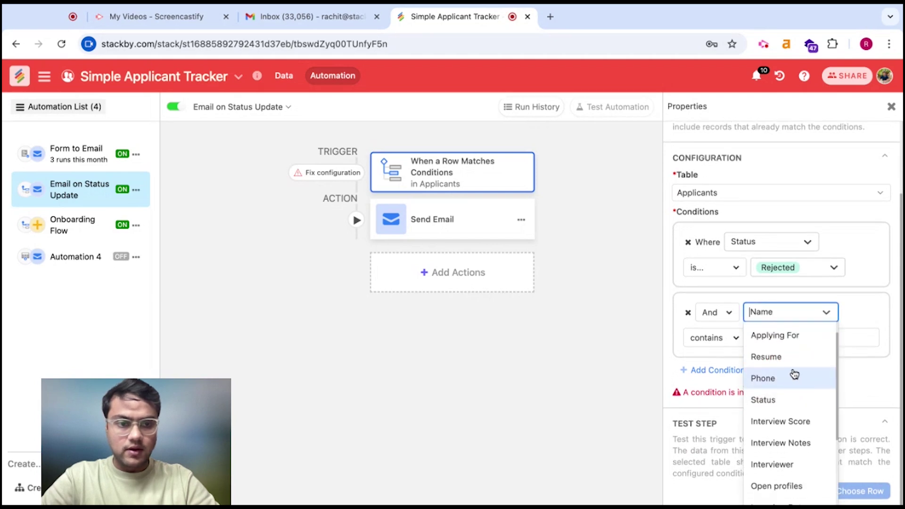
left_click(797, 341)
left_click(791, 341)
left_click(797, 381)
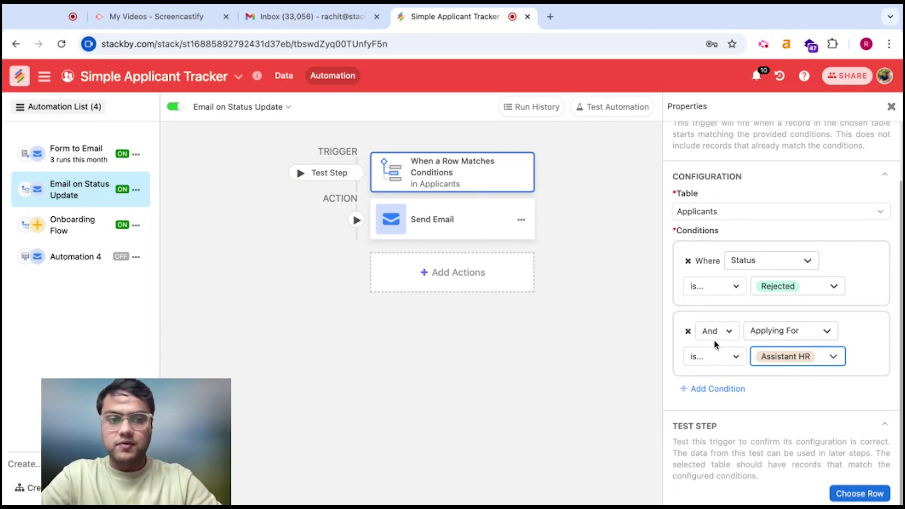
left_click(688, 331)
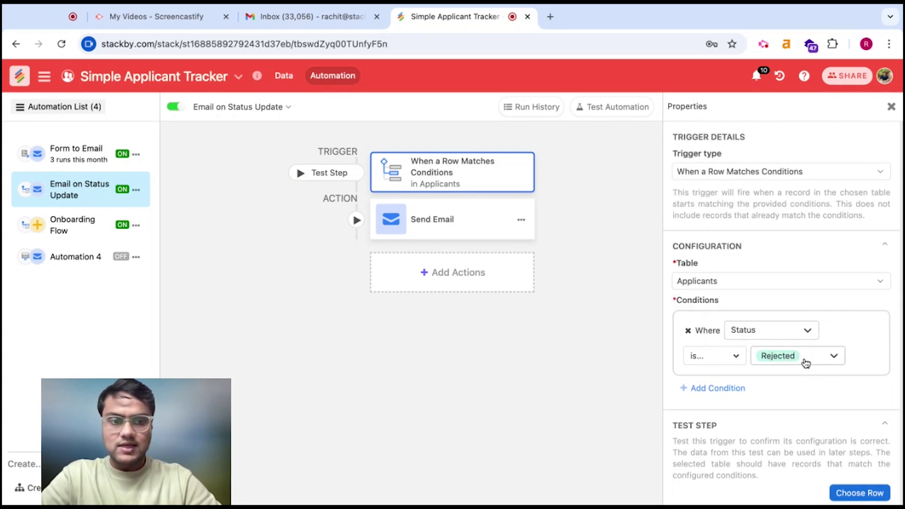
- Test the Email on Status Update trigger using the first applicant row whose Status is Rejected
left_click(849, 494)
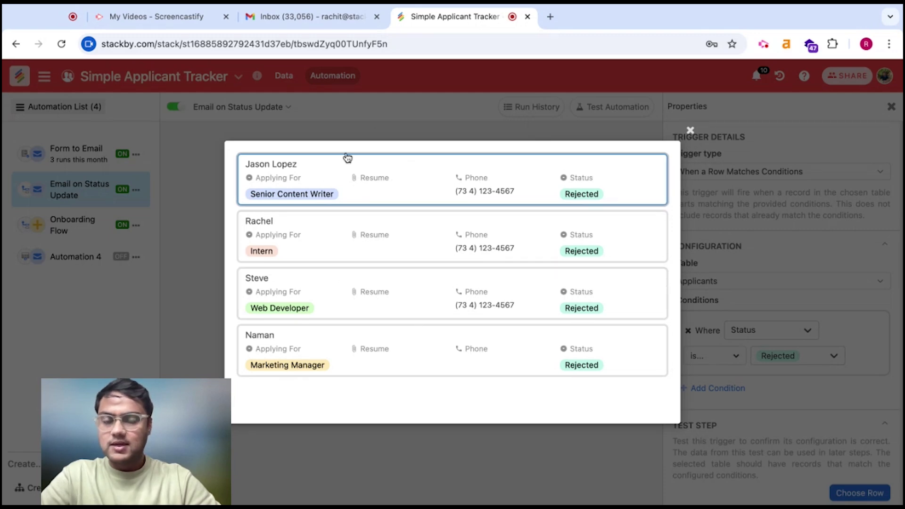
left_click(349, 182)
scroll(882, 408, "down", 2)
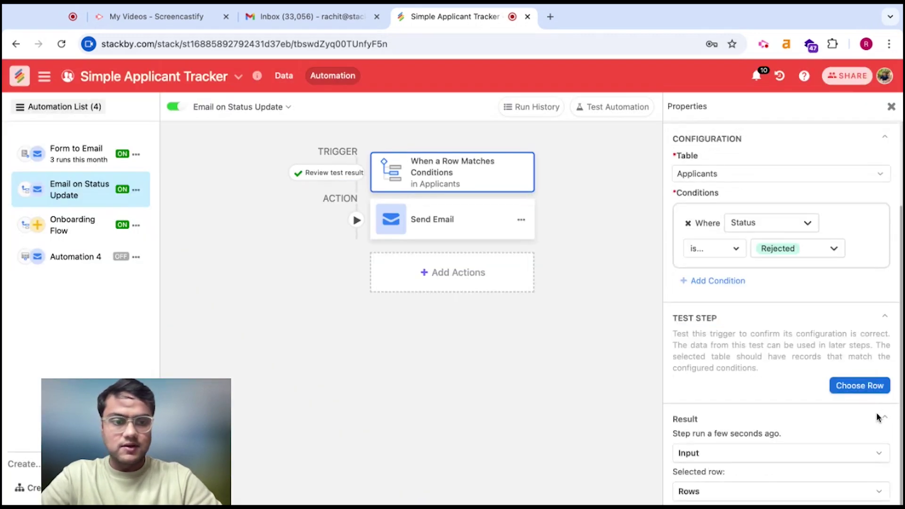
- Review the recipient, subject and message of the Send Email action and generate a preview of the email
left_click(433, 219)
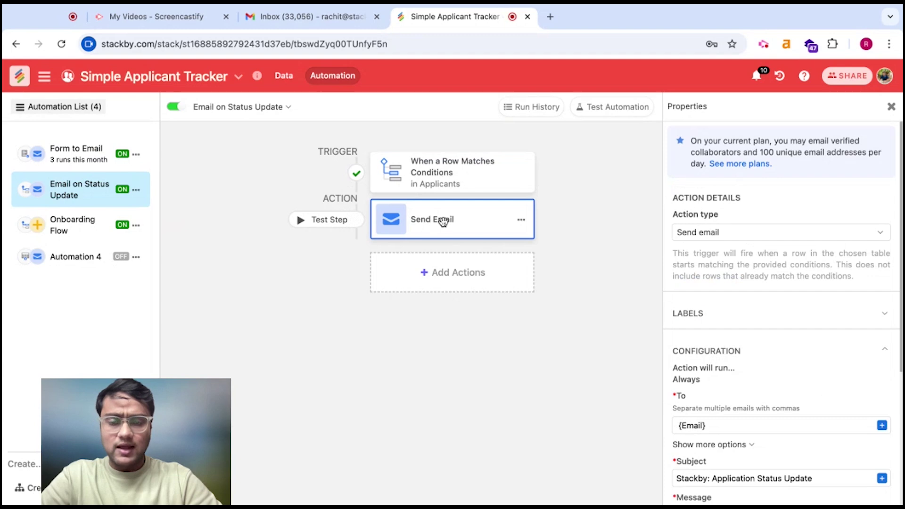
scroll(739, 323, "down", 3)
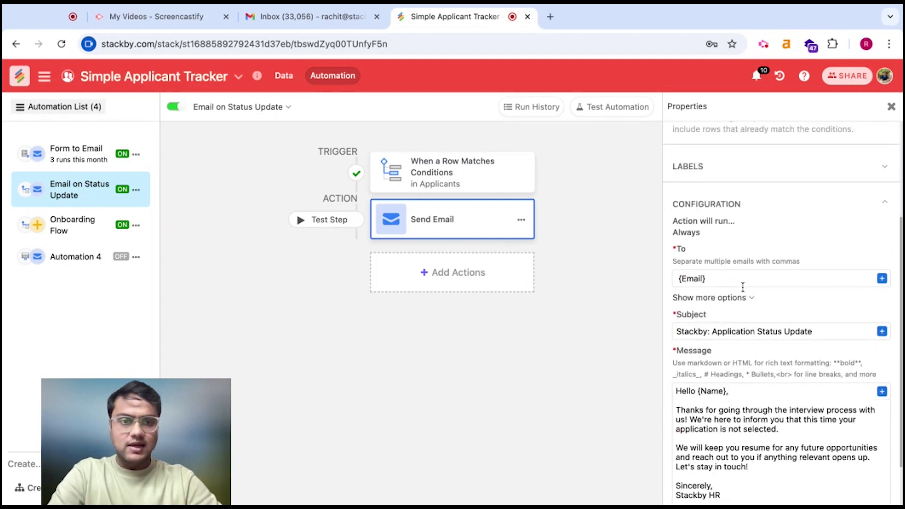
scroll(722, 280, "down", 1)
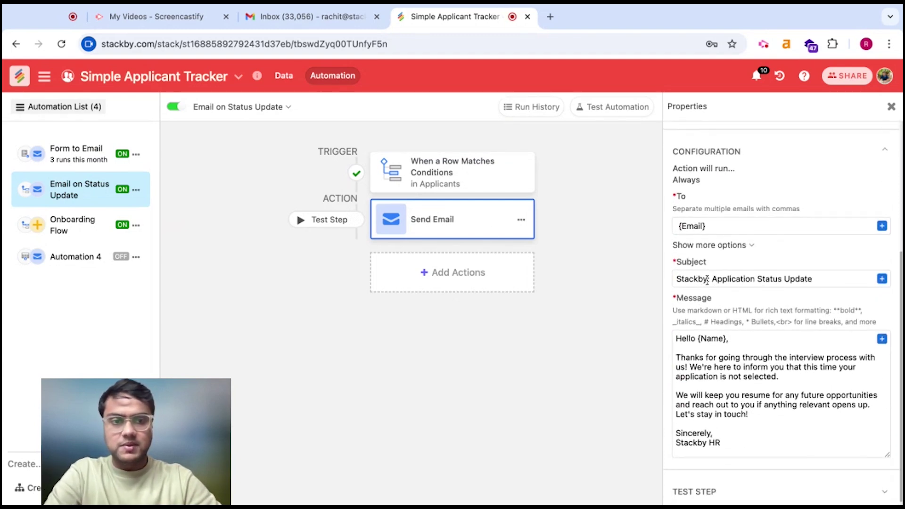
scroll(733, 394, "down", 1)
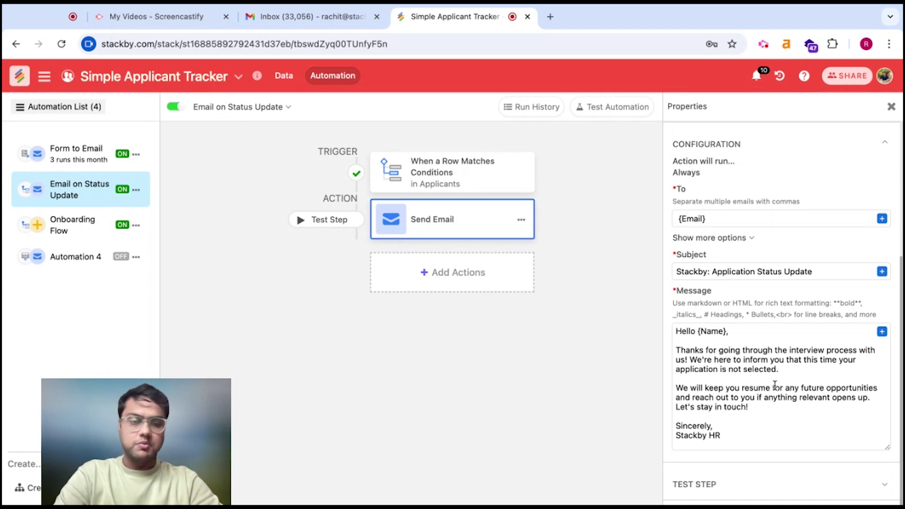
left_click(721, 476)
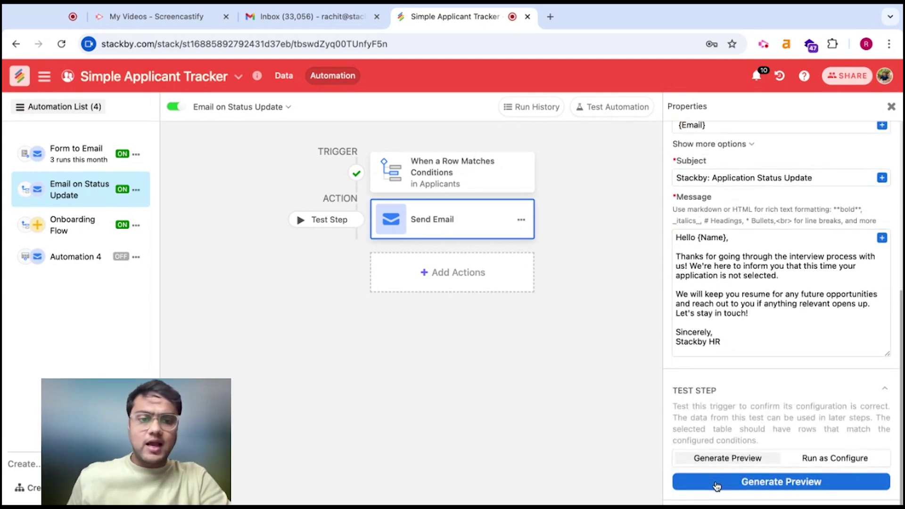
left_click(765, 483)
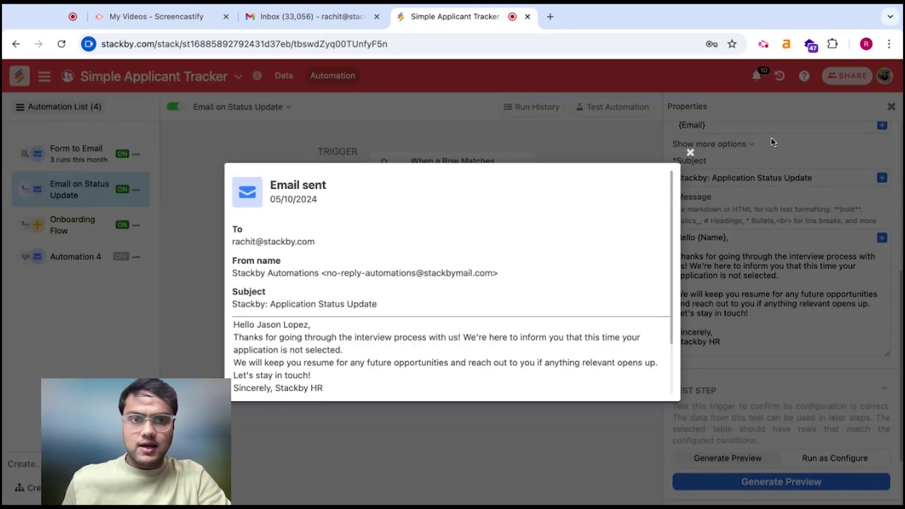
left_click(692, 151)
- Show the Send Email action's additional options and set the From name to Stackby HR
scroll(714, 196, "up", 1)
left_click(725, 184)
left_click(693, 291)
type("ckby HR")
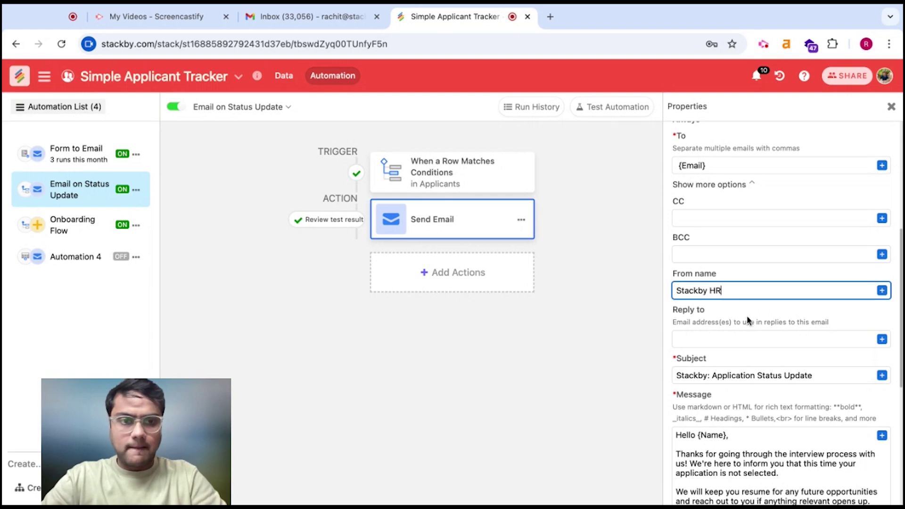
- Run the Send Email test as configured and close the sent email summary
scroll(746, 315, "down", 6)
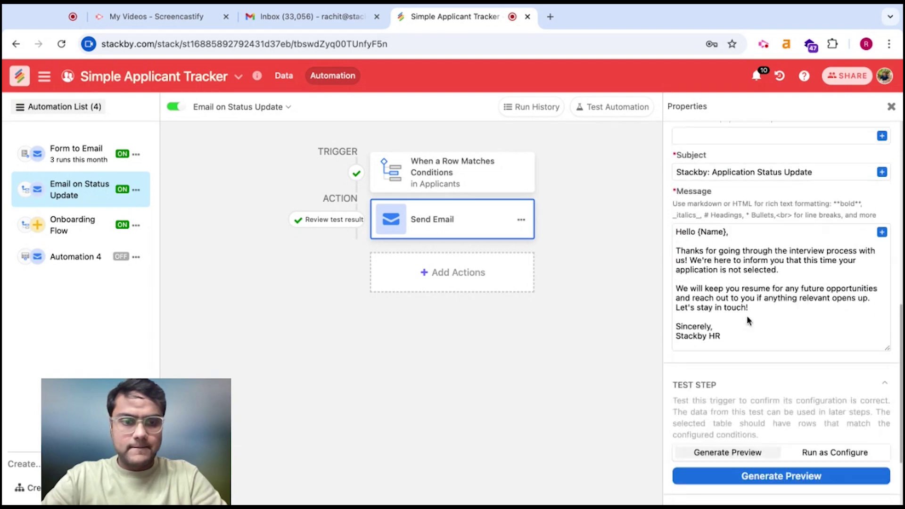
left_click(831, 367)
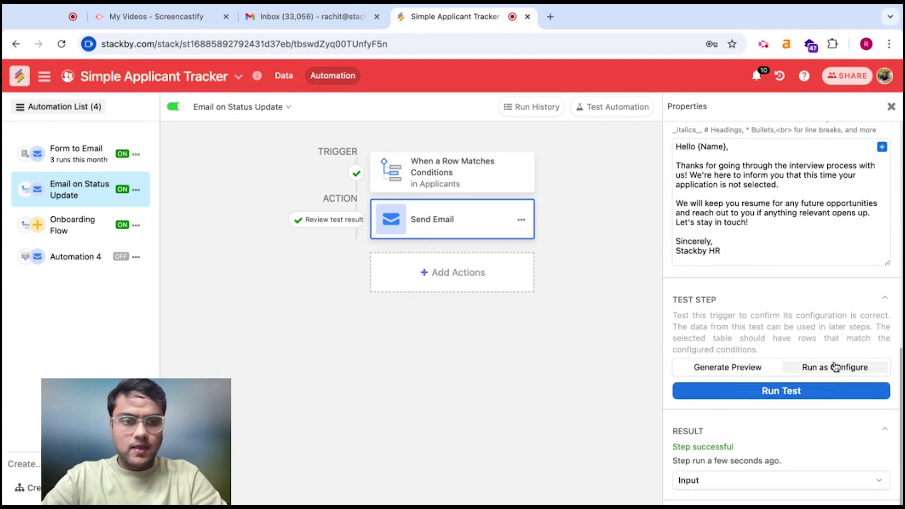
left_click(763, 391)
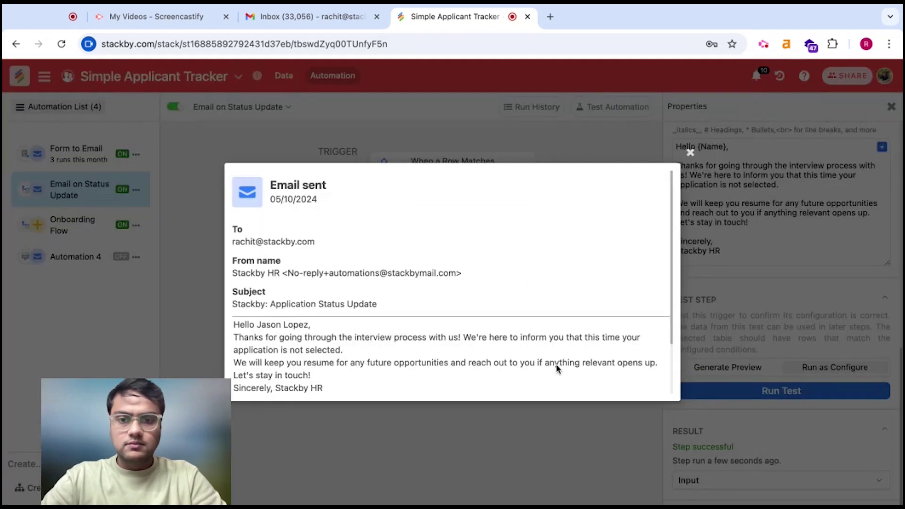
left_click(689, 152)
- Switch to Gmail, read the body and signature of the Stackby: Application Status Update email, and return to the inbox
left_click(306, 16)
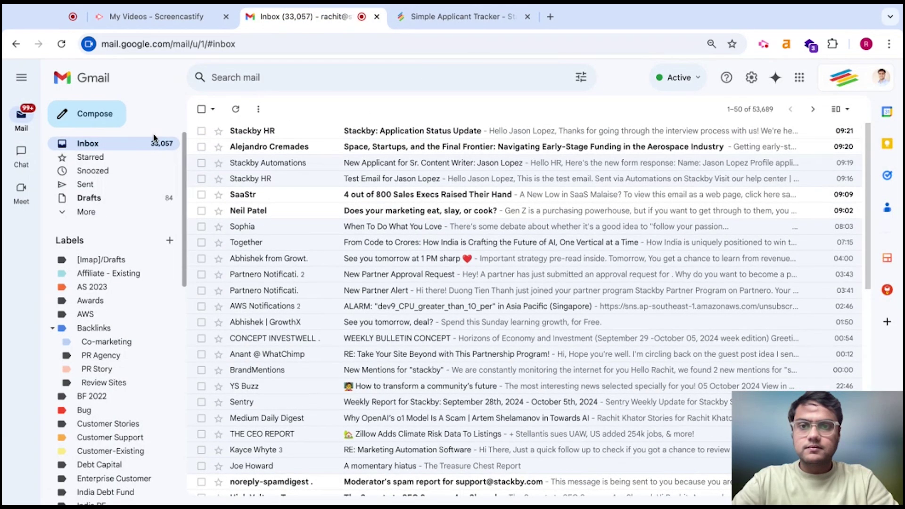
left_click(388, 137)
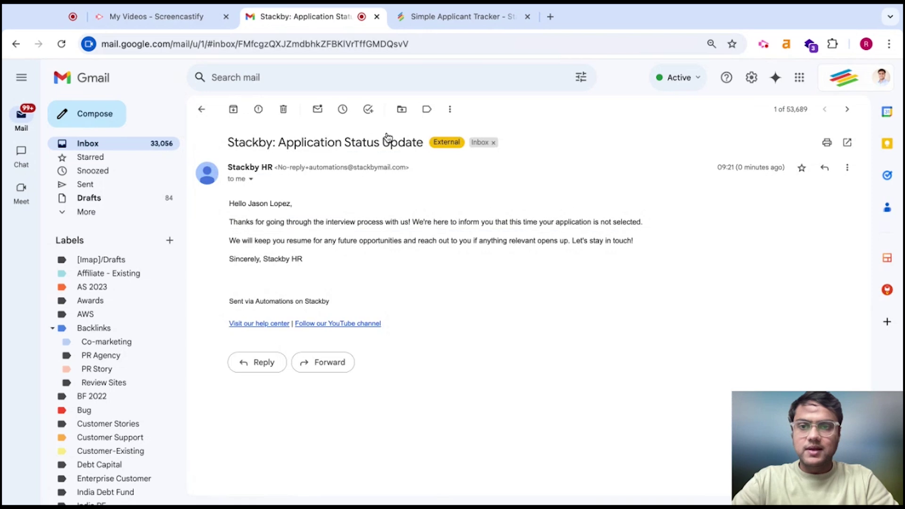
triple_click(245, 224)
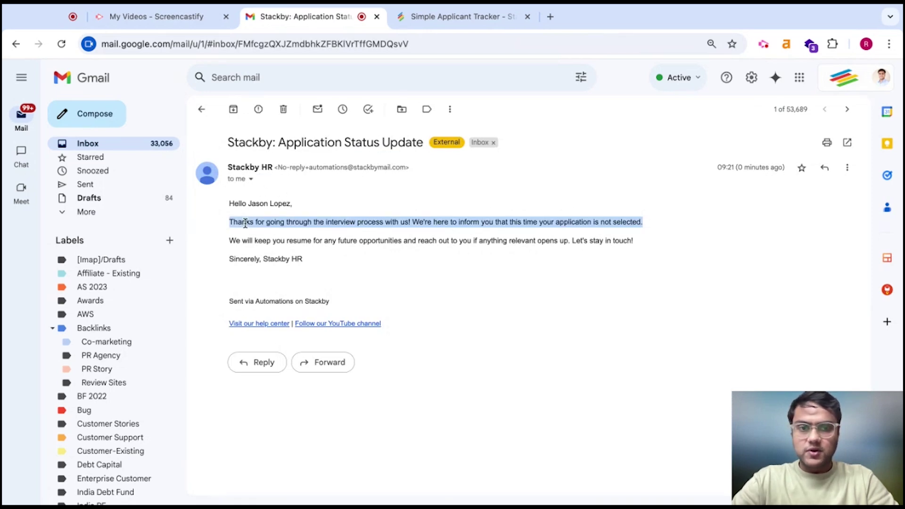
triple_click(261, 242)
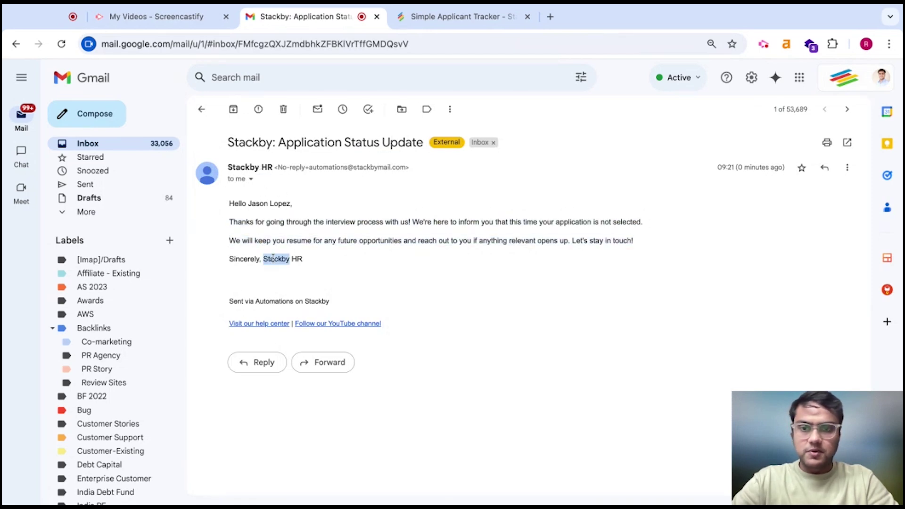
triple_click(272, 258)
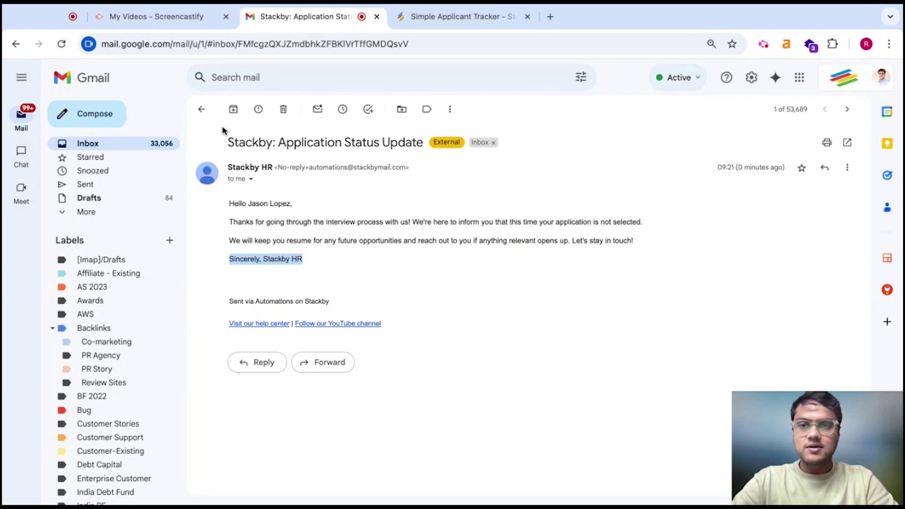
left_click(202, 110)
- Switch back to Stackby and open the Onboarding Flow automation
left_click(437, 18)
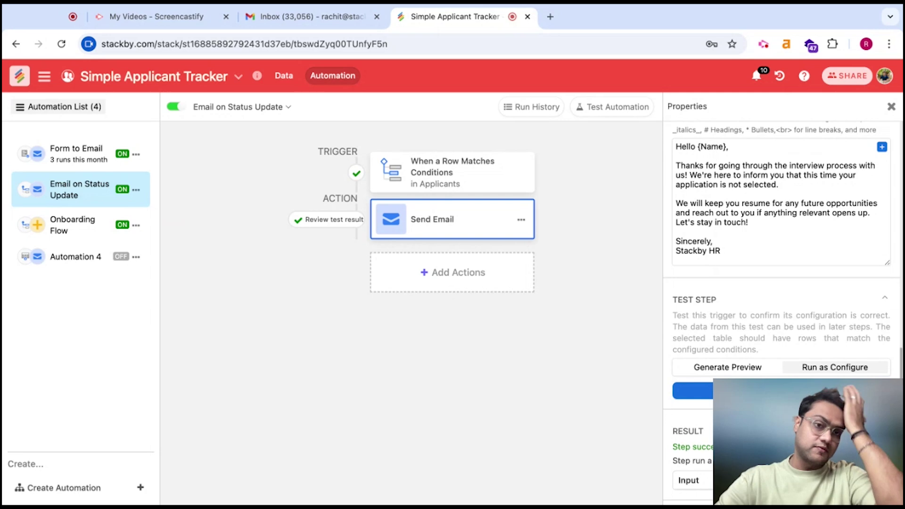
mouse_move(820, 449)
left_click_drag(820, 449, 381, 441)
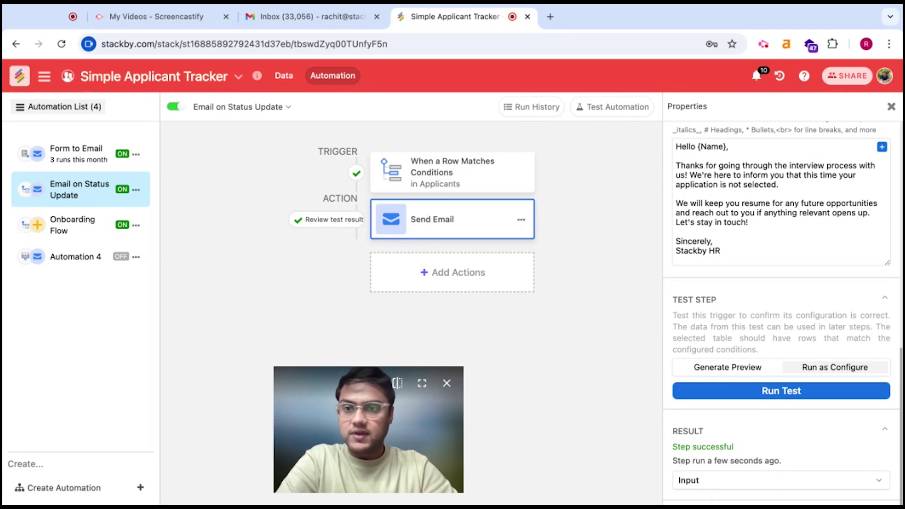
left_click_drag(368, 430, 253, 414)
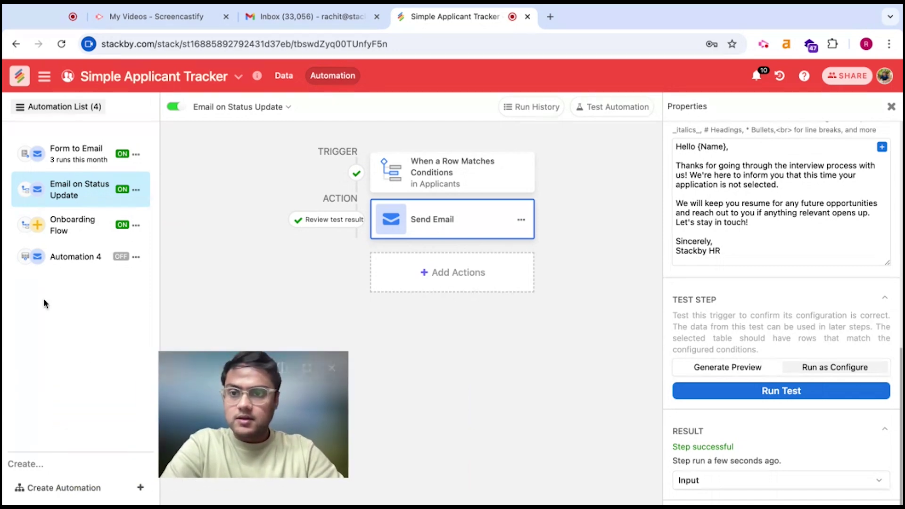
left_click(63, 223)
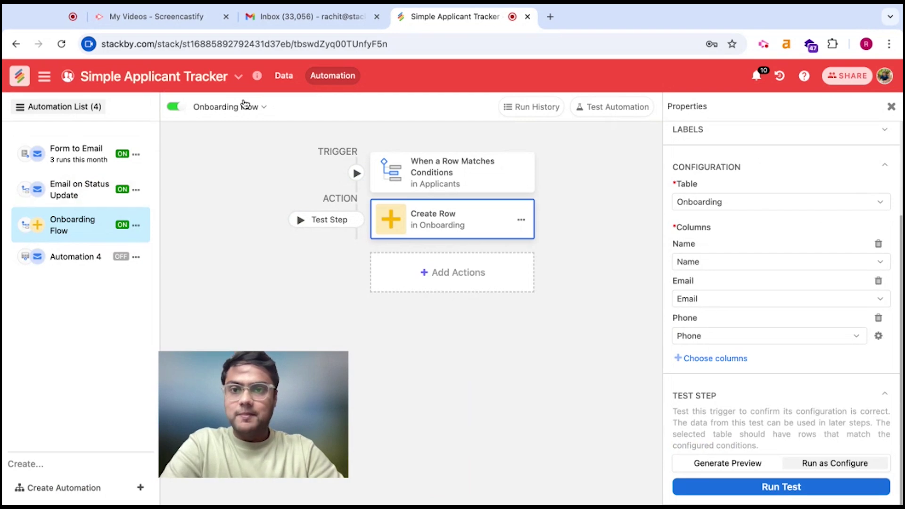
- Look through the Applicants data and the Onboarding table, and examine the first row's Onboarding Checklist without changing it
left_click(284, 75)
left_click_drag(310, 366, 163, 367)
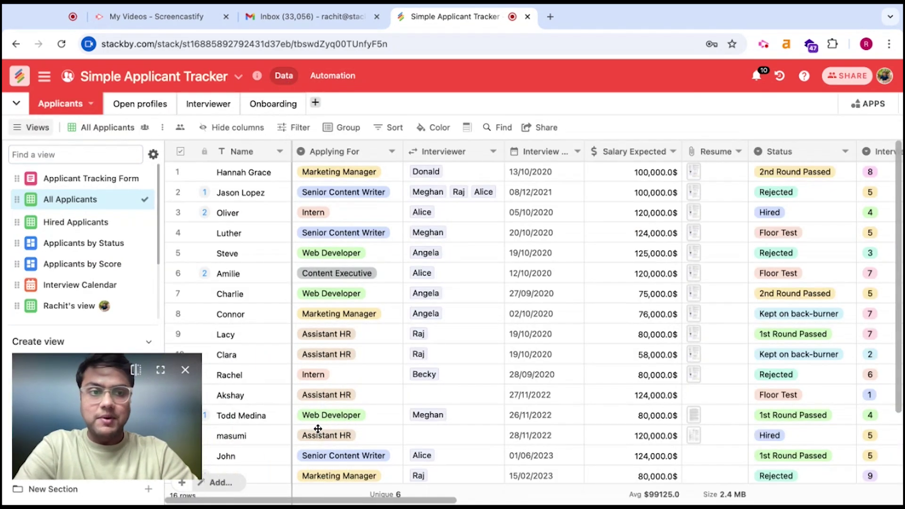
scroll(748, 375, "right", 10)
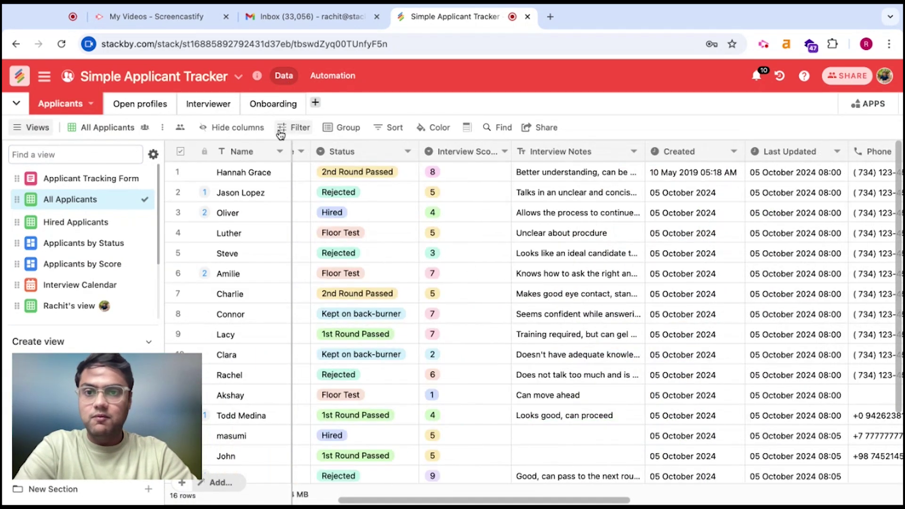
left_click(281, 108)
mouse_move(147, 442)
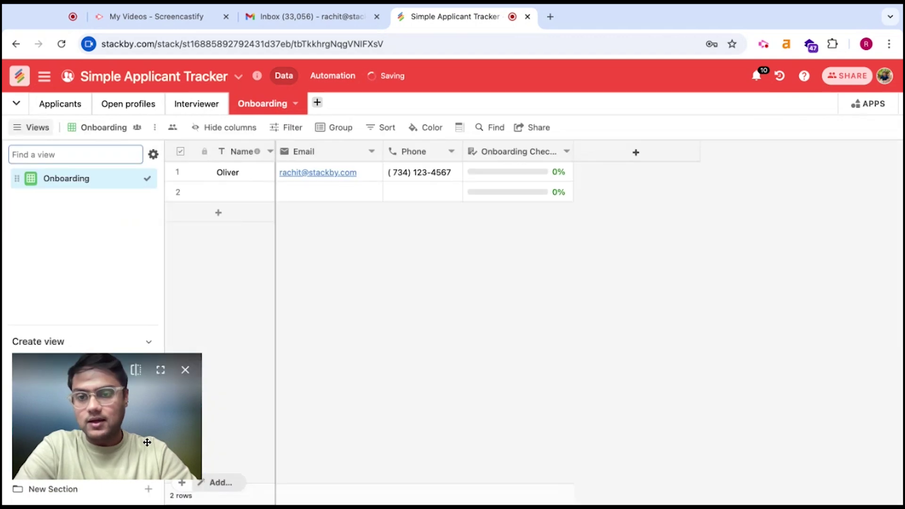
left_click_drag(145, 445, 135, 445)
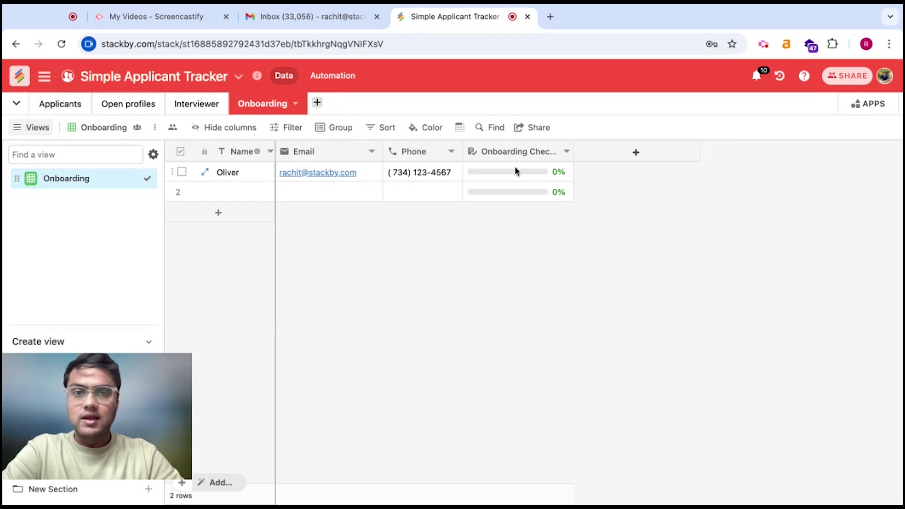
left_click(533, 170)
left_click(566, 172)
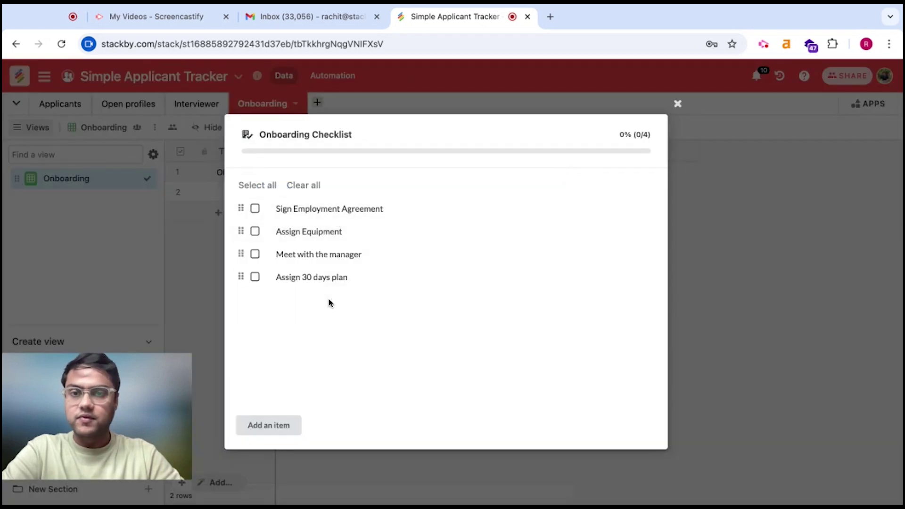
left_click(678, 104)
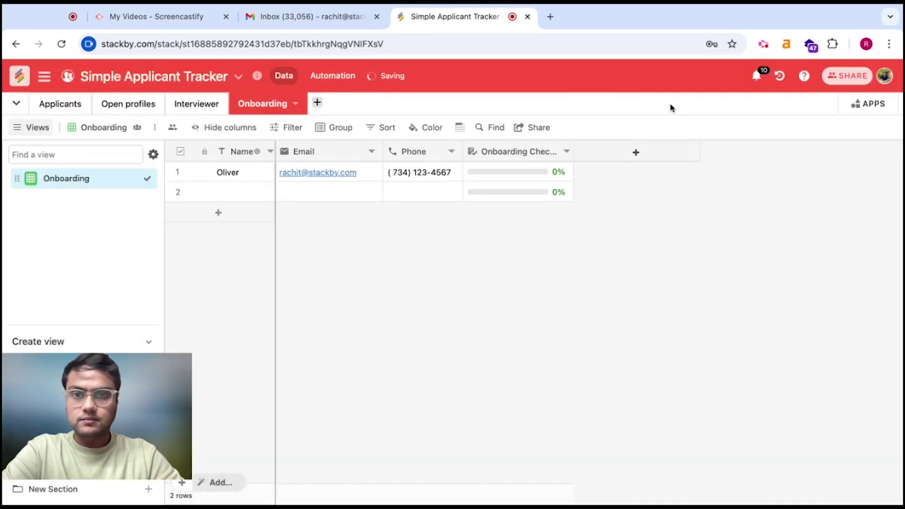
- Return to the Onboarding Flow automation and test its trigger with the first applicant row whose Status is Hired
left_click(350, 77)
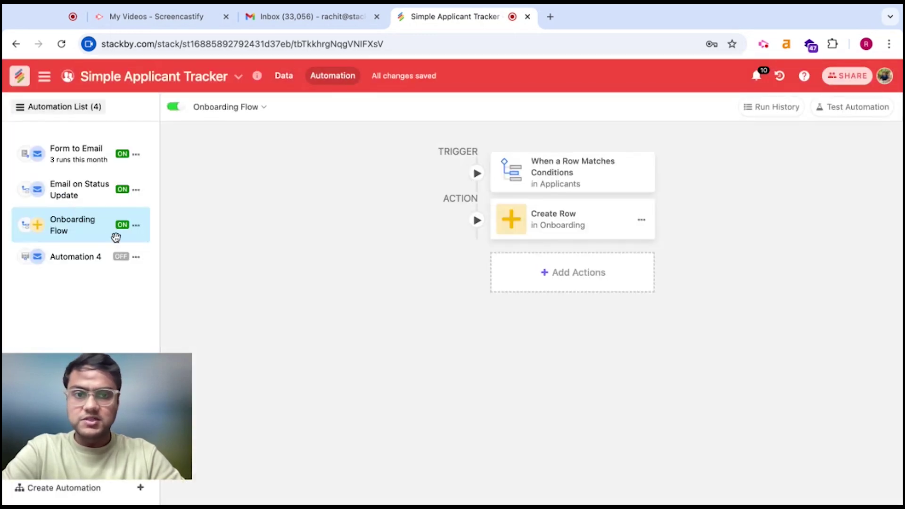
left_click(542, 181)
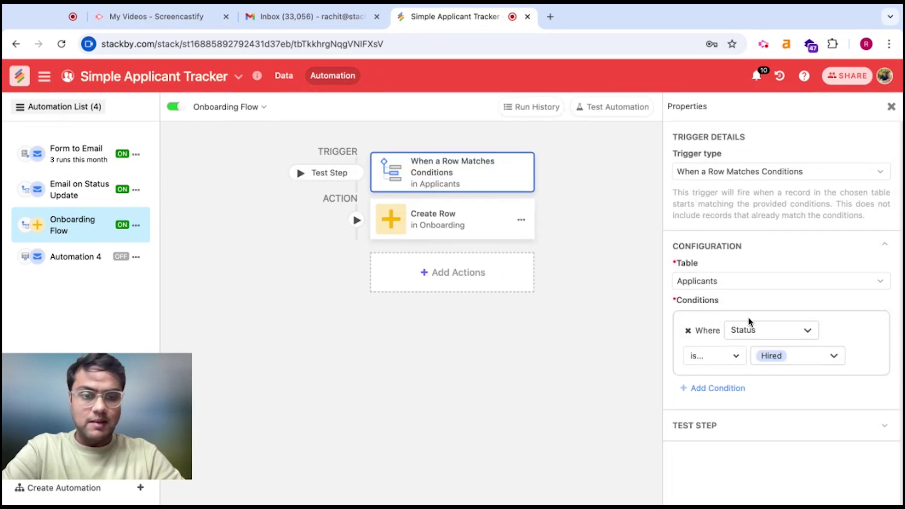
left_click(702, 427)
left_click(851, 493)
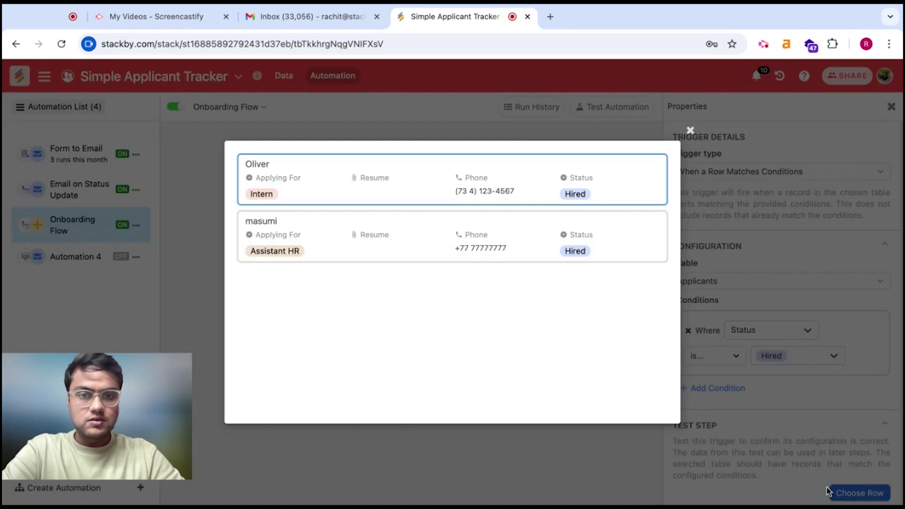
left_click(365, 178)
- Open the Create Row action of the Onboarding Flow and remove its Phone, Email and Name column mappings
left_click(419, 223)
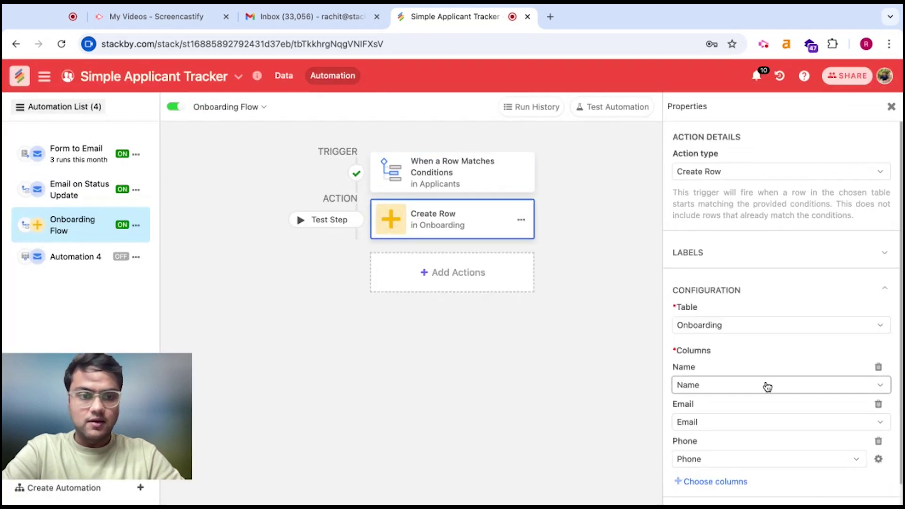
scroll(764, 382, "down", 1)
scroll(714, 232, "up", 1)
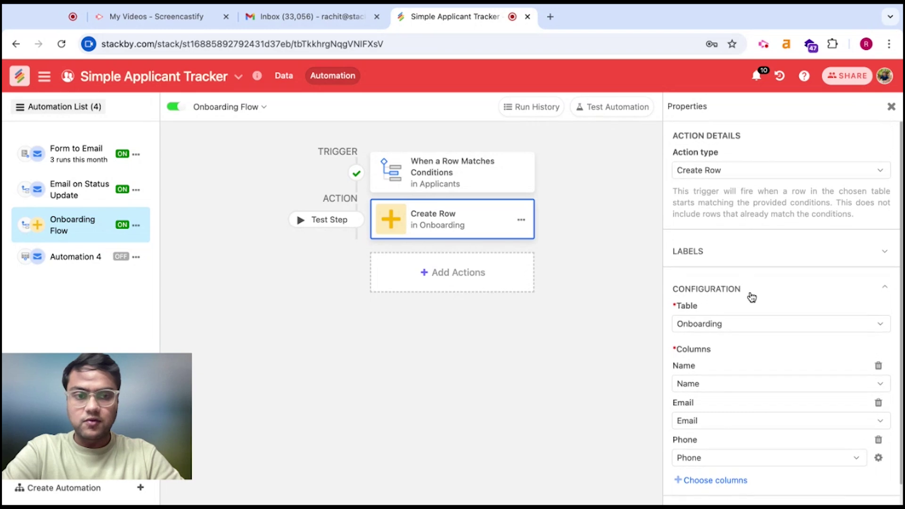
scroll(749, 294, "down", 1)
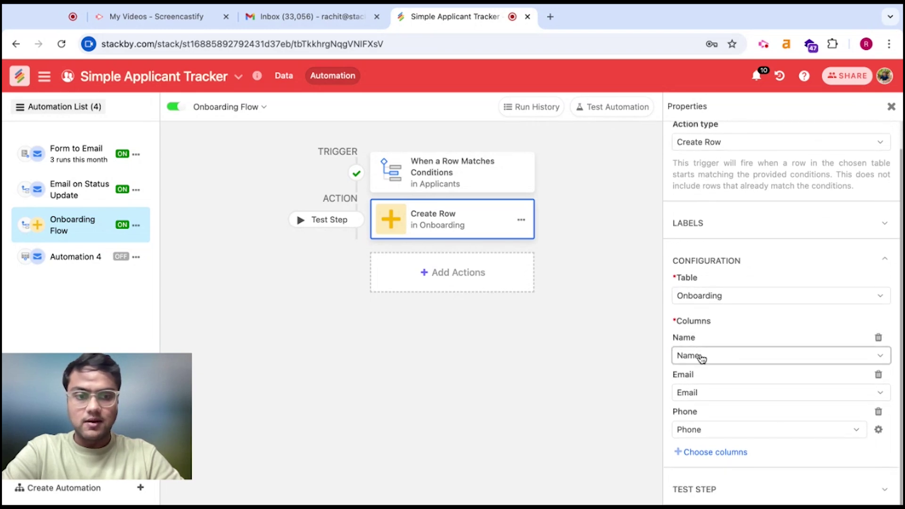
left_click(878, 416)
left_click(881, 404)
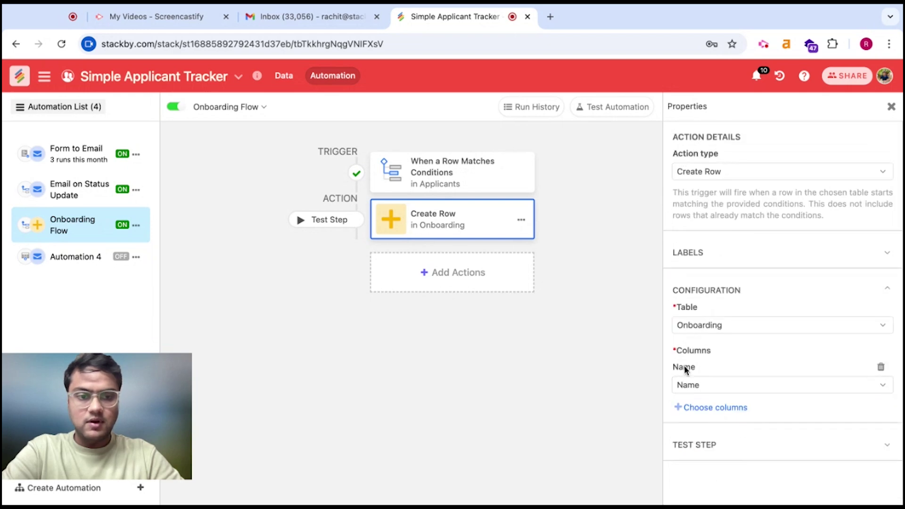
left_click(882, 368)
- Add the Onboarding table's Name column to the Create Row action and map it to the applicant's Name
left_click(724, 371)
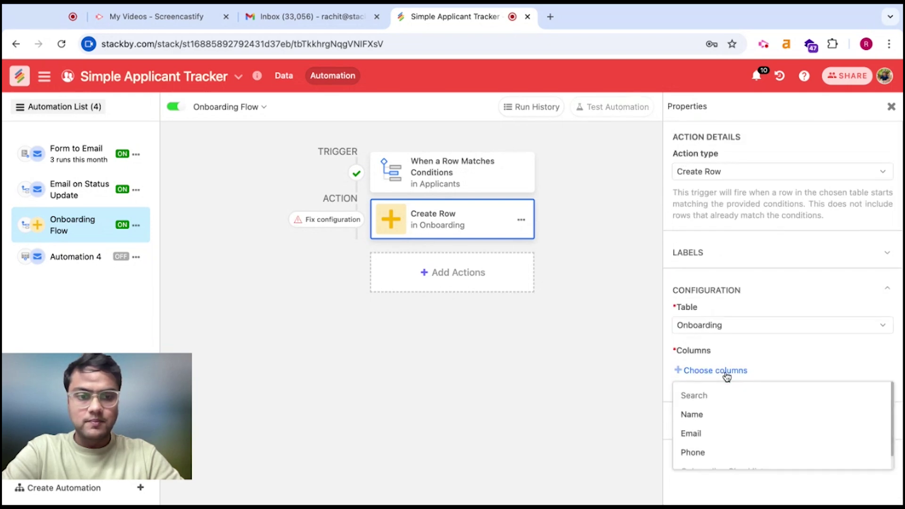
left_click(713, 415)
left_click(712, 386)
left_click(720, 398)
- Add the Email column to the Create Row action and map it to the applicant's Email
left_click(720, 408)
left_click(720, 453)
left_click(725, 422)
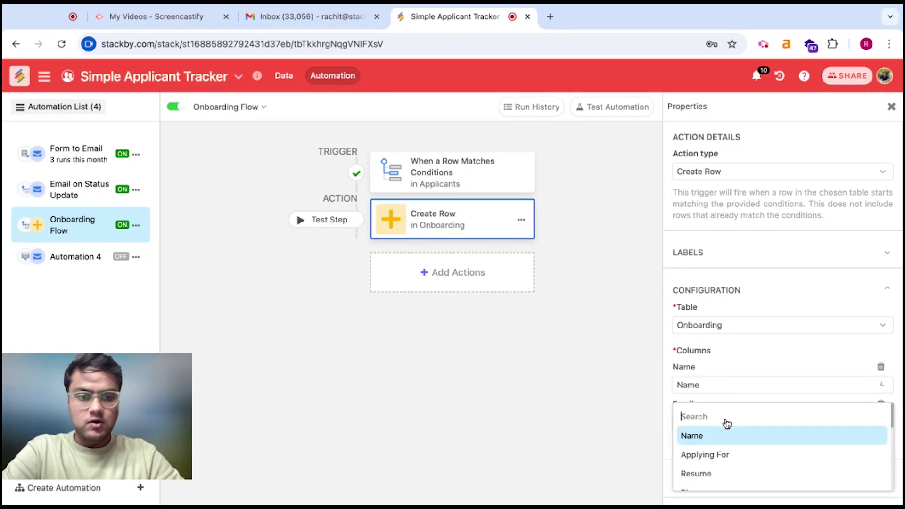
scroll(728, 476, "down", 2)
scroll(728, 476, "down", 5)
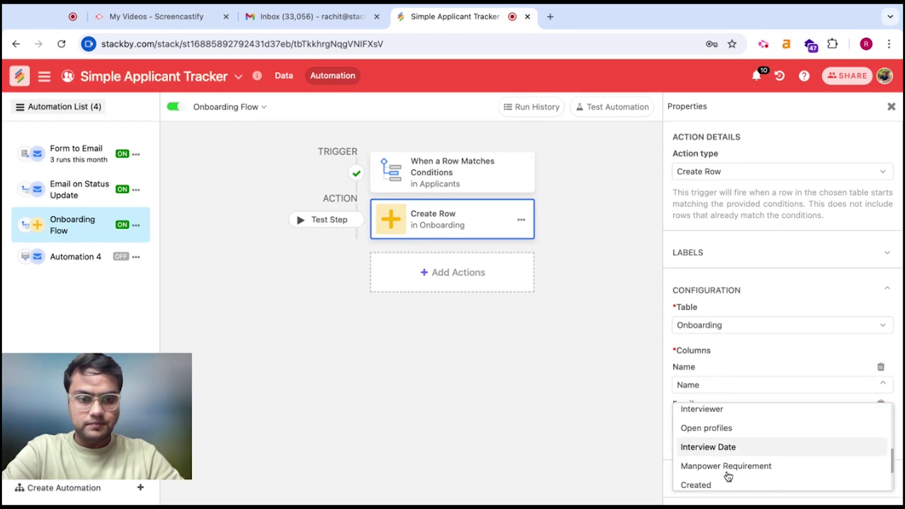
left_click(716, 480)
- Add the Phone column to the Create Row action and map it to the applicant's Phone
left_click(716, 446)
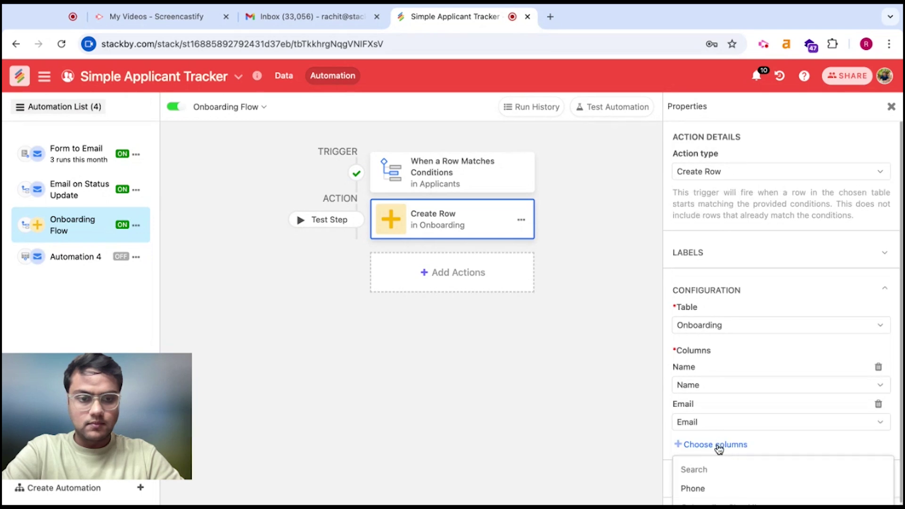
left_click(720, 478)
left_click(720, 453)
scroll(721, 457, "down", 5)
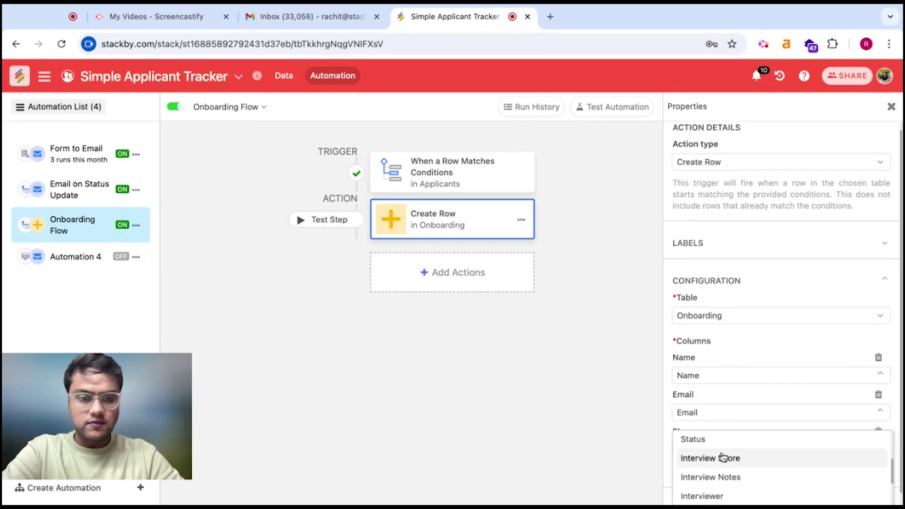
scroll(726, 471, "down", 5)
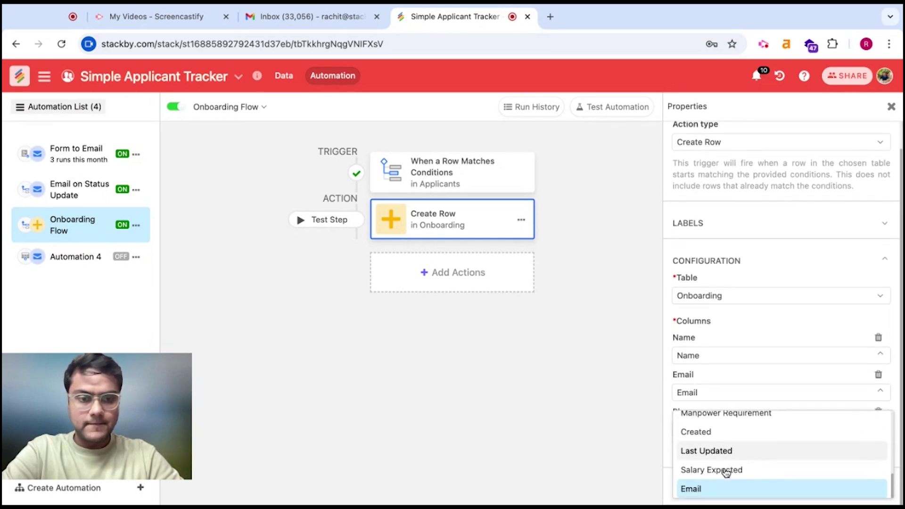
scroll(725, 473, "up", 4)
scroll(721, 471, "up", 5)
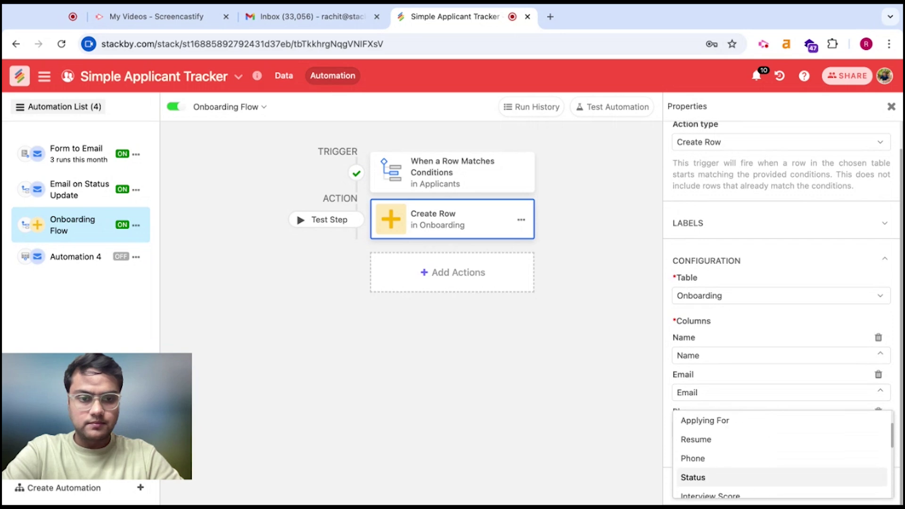
left_click(721, 462)
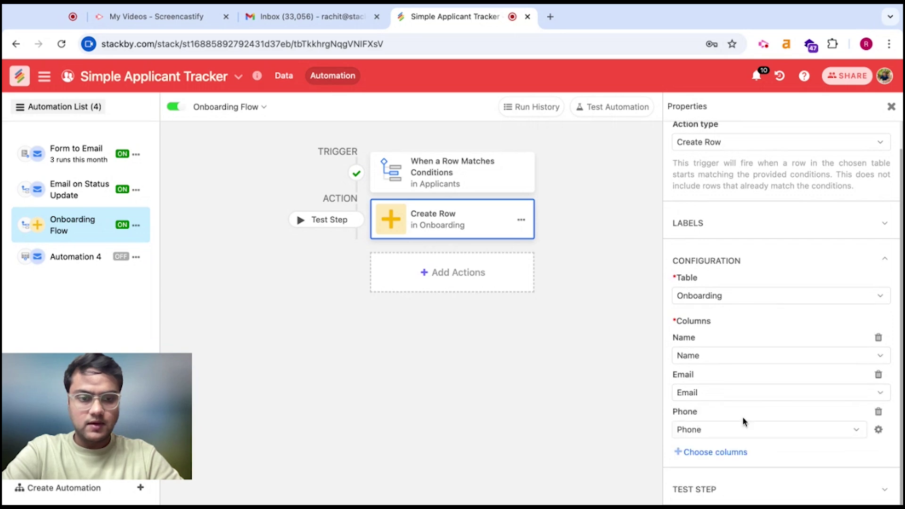
- Generate a preview of the Create Row action's test, review the mapped values and close it
left_click(707, 491)
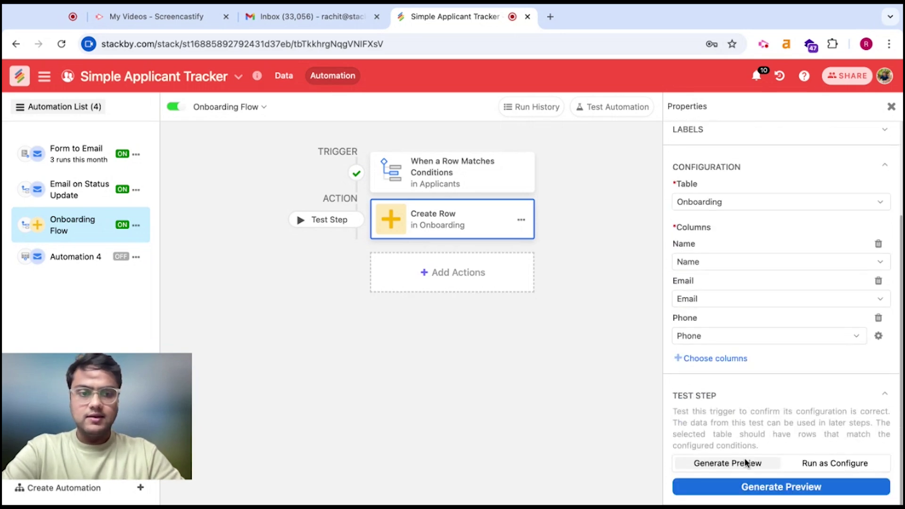
left_click(744, 486)
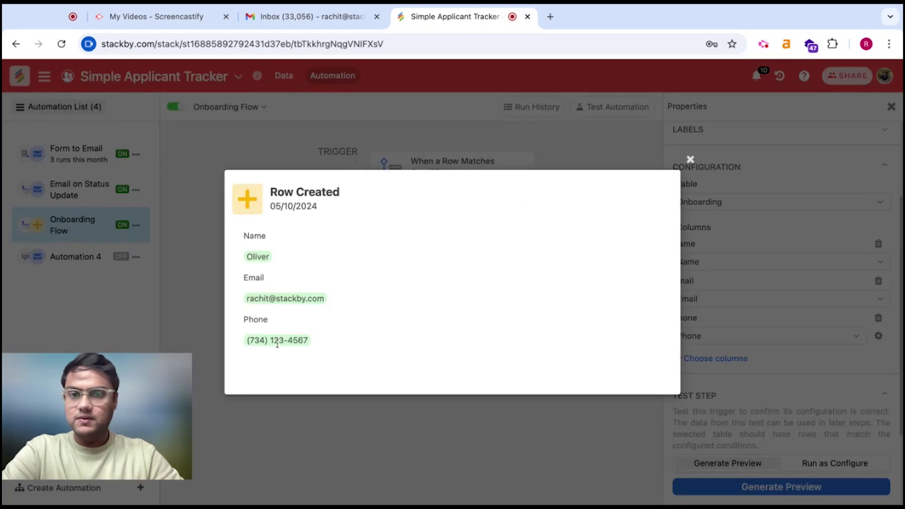
left_click(700, 167)
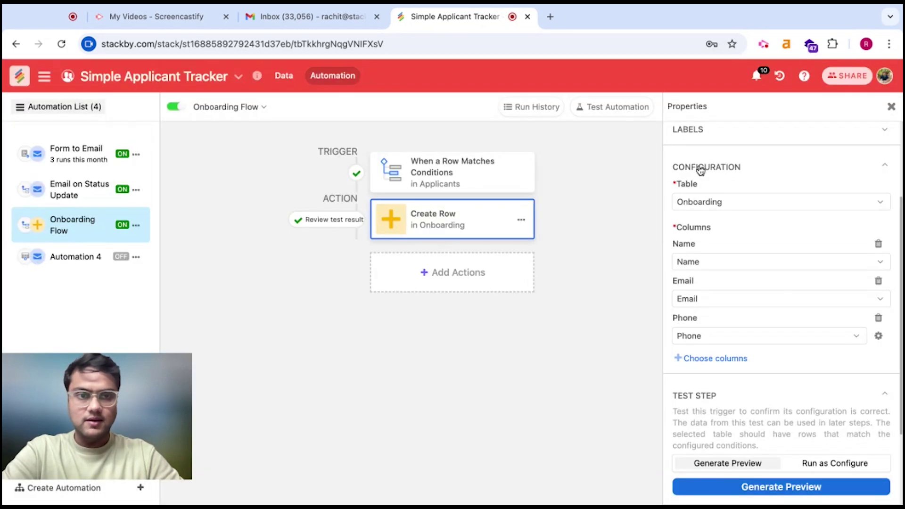
- Test the Create Row action with Run as Configure and close the test result
left_click(830, 464)
left_click(796, 490)
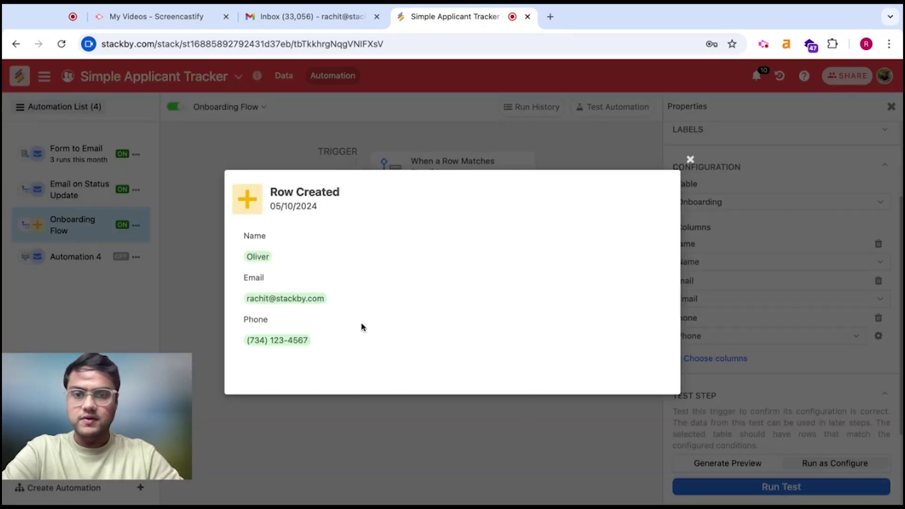
left_click(690, 161)
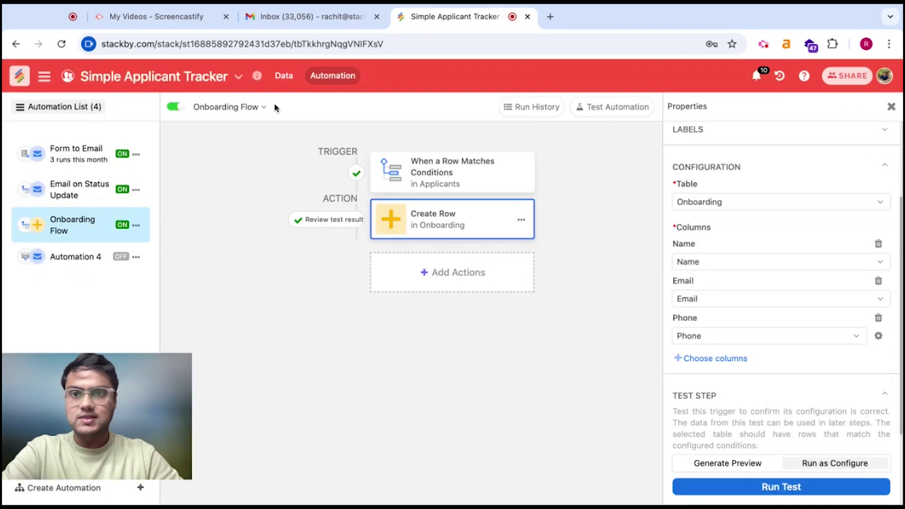
- Go to the Onboarding table's data and delete the empty second row
left_click(287, 76)
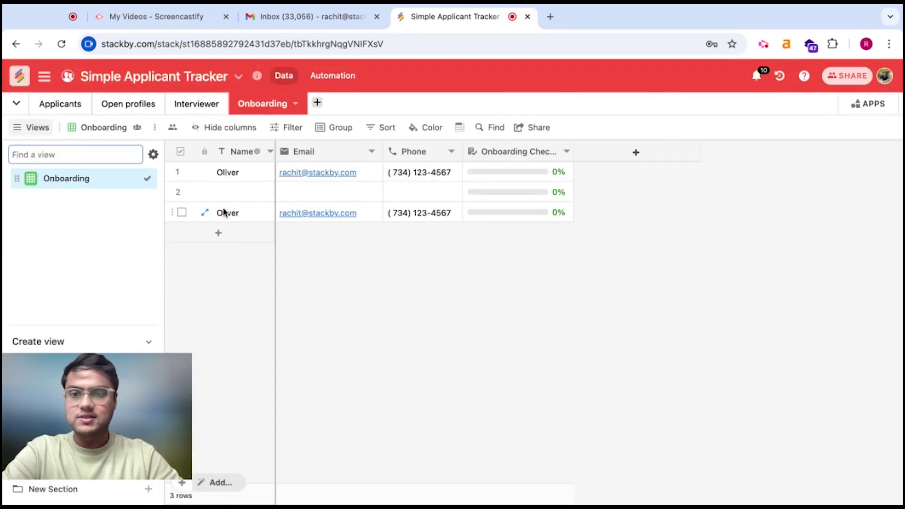
left_click(243, 192)
right_click(518, 234)
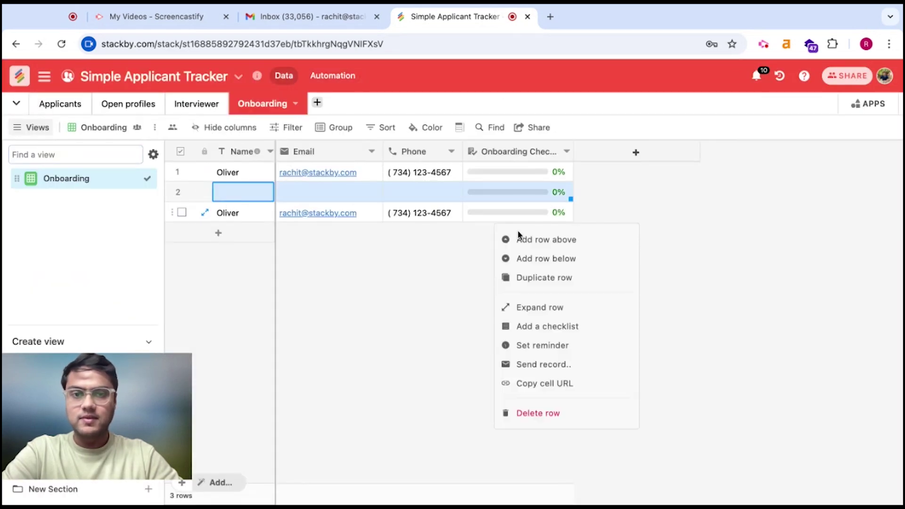
left_click(550, 412)
left_click(491, 309)
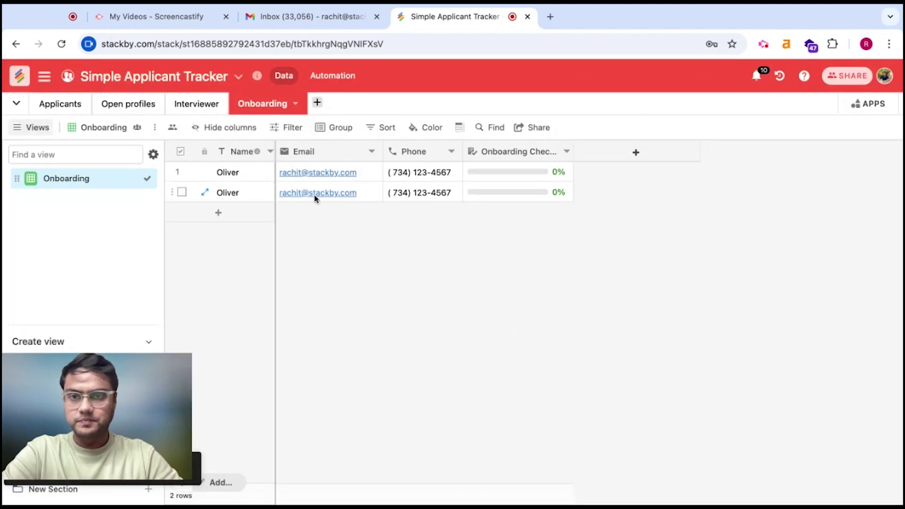
- Switch on the Onboarding Flow automation and run a live test of it with the Hired applicant for Assistant HR
left_click(333, 76)
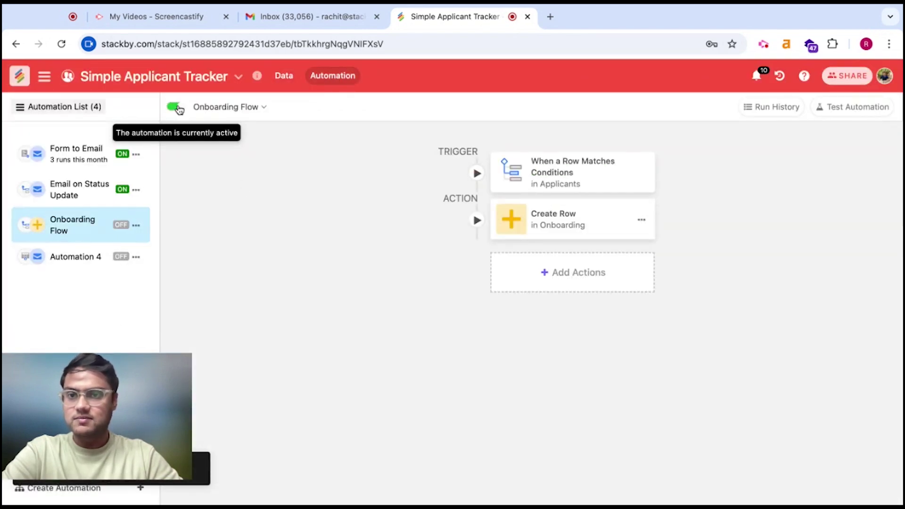
left_click(177, 107)
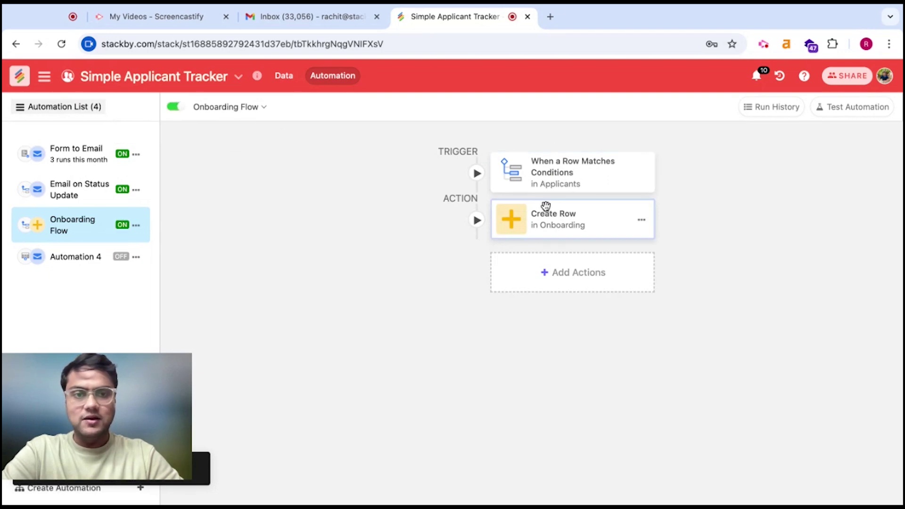
left_click(855, 112)
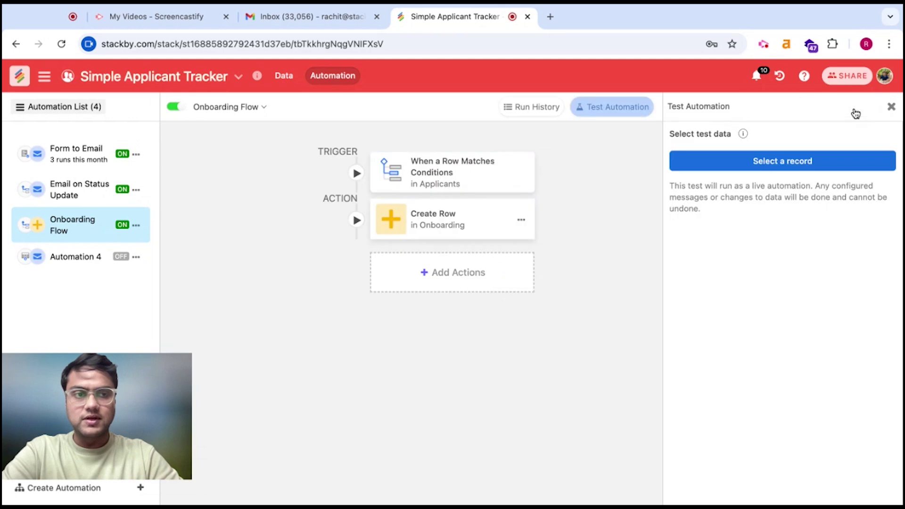
left_click(785, 165)
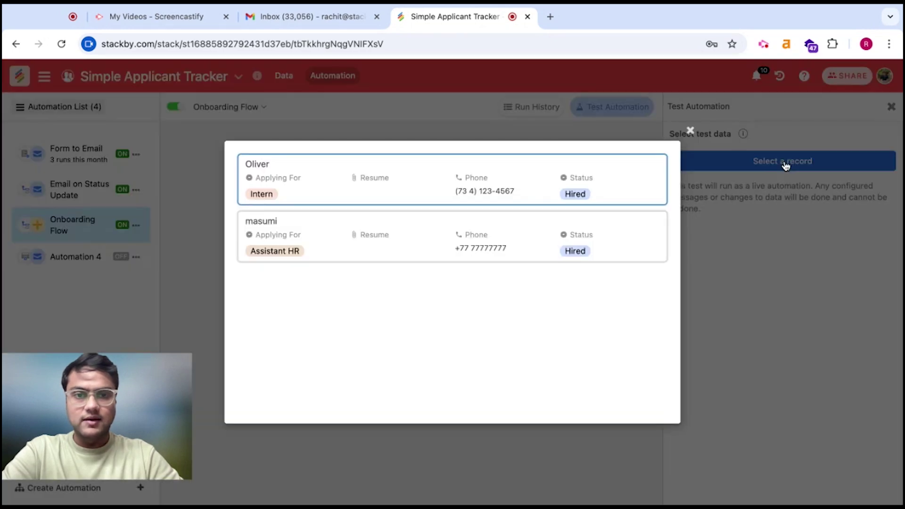
left_click(286, 234)
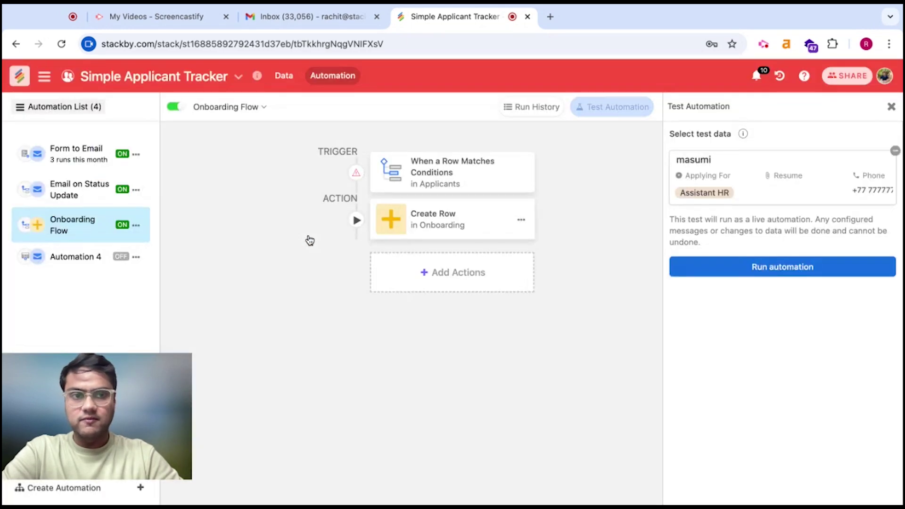
left_click(755, 269)
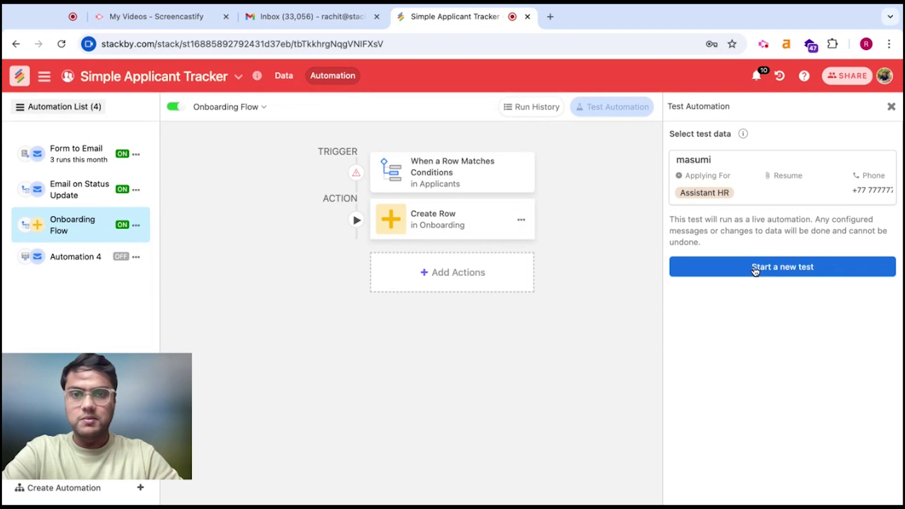
- Check the Onboarding table for the tested applicant's row, and return to view the Onboarding Flow trigger's configuration
left_click(296, 80)
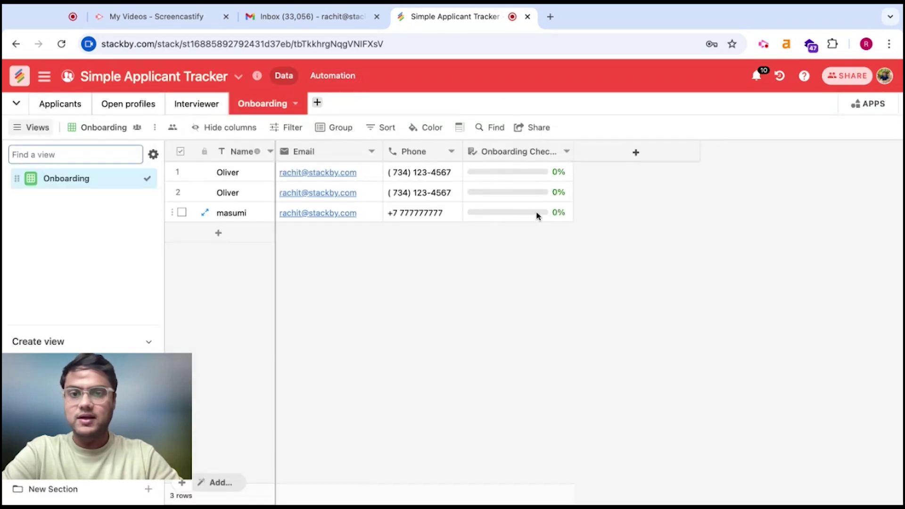
left_click(333, 75)
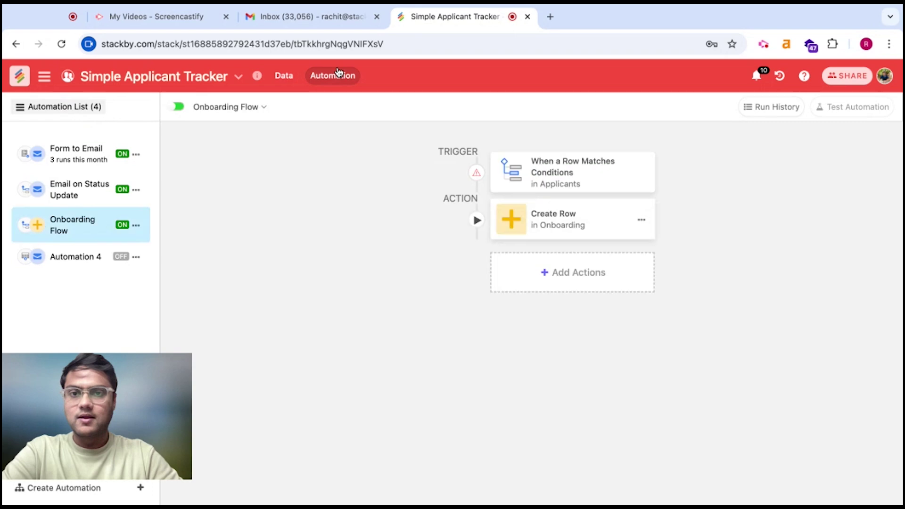
left_click(625, 191)
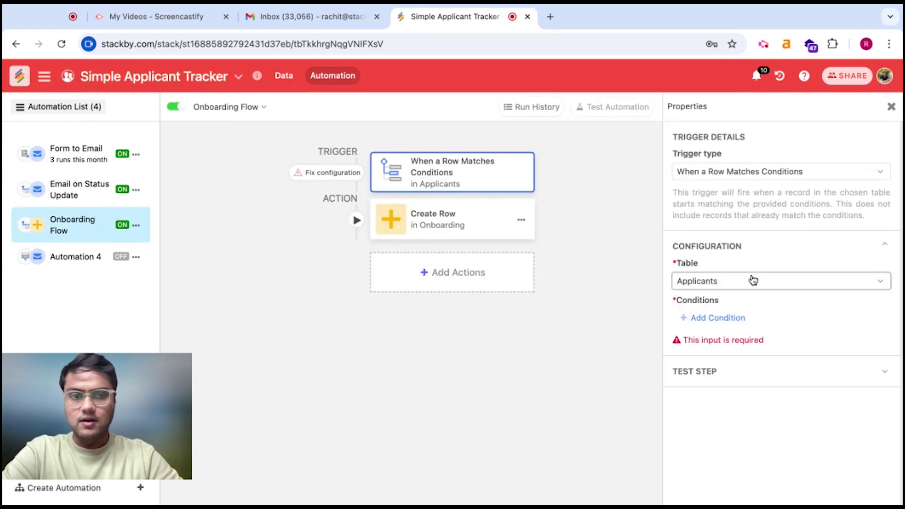
- Select the Email on Status Update automation, return to Onboarding Flow, and switch Onboarding Flow off and back on
left_click(101, 194)
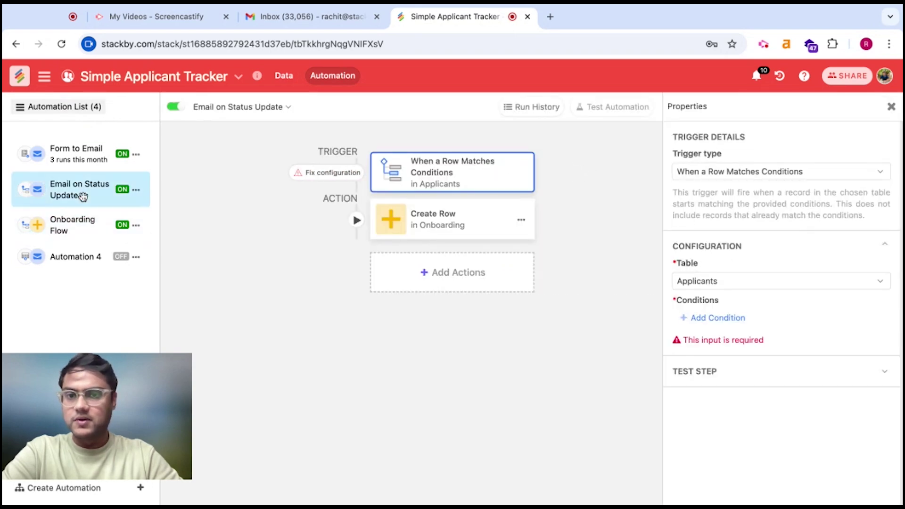
left_click(72, 221)
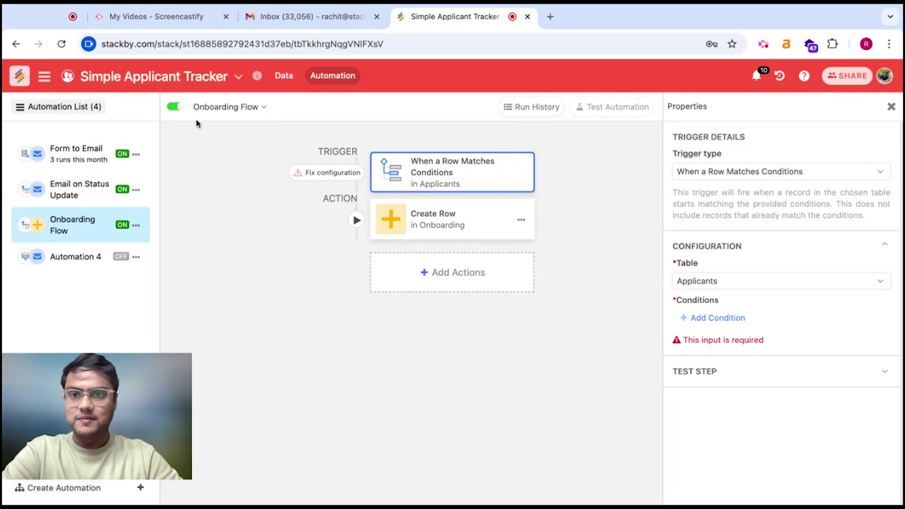
left_click(175, 107)
left_click(175, 108)
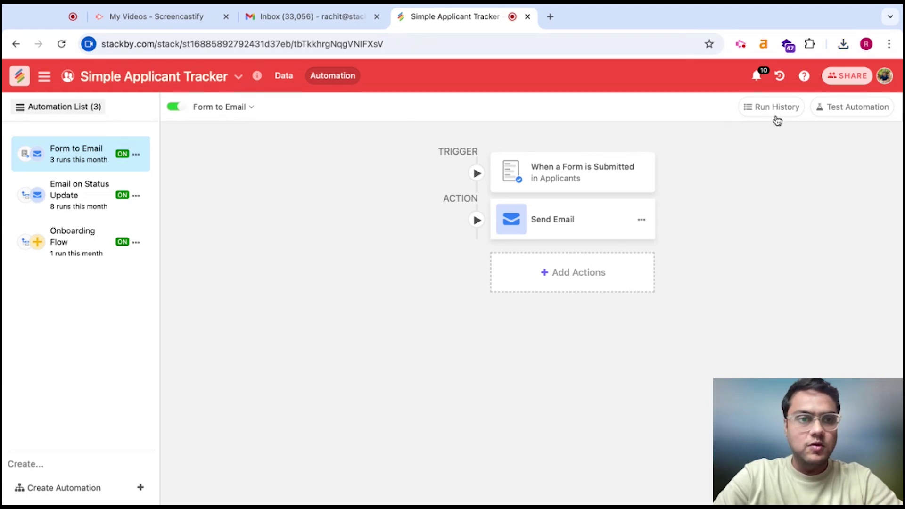
- Open the run history of the Form to Email automation and expand the 05/10/2024 08:04 AM run
mouse_move(810, 468)
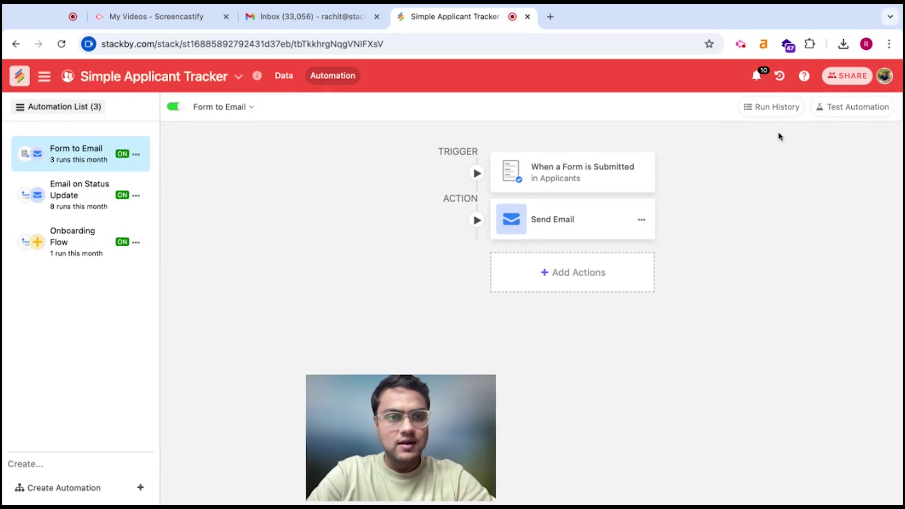
left_click(767, 108)
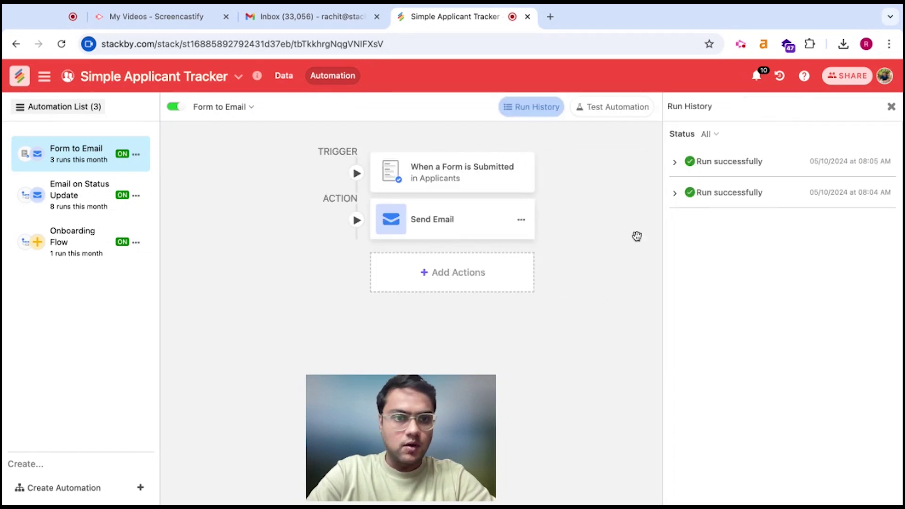
left_click(680, 195)
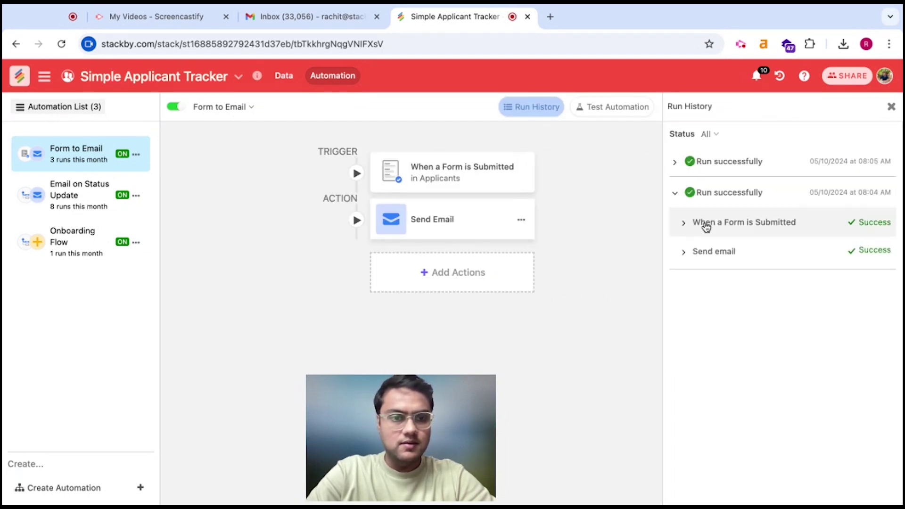
- Examine the form-submission trigger's selected row and its column values in the expanded 08:04 AM run, and collapse the trigger details
left_click(740, 223)
left_click(756, 313)
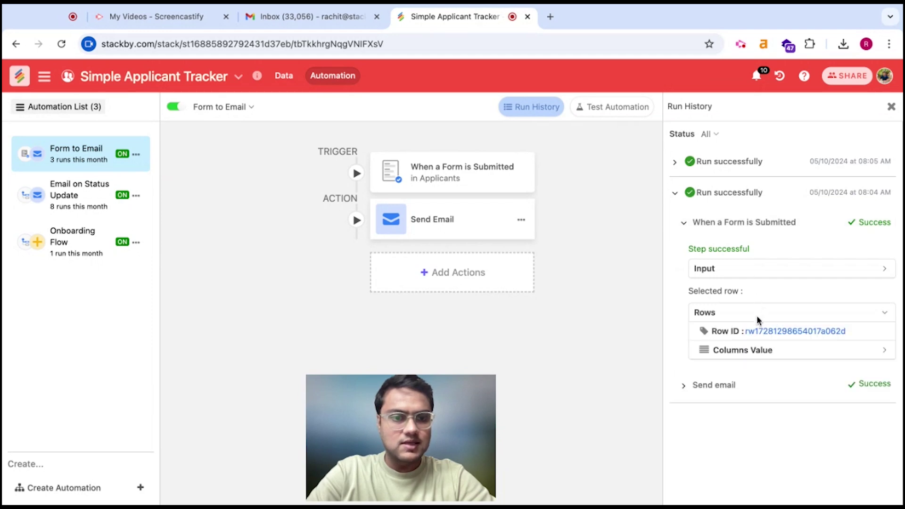
left_click(760, 349)
scroll(759, 380, "down", 3)
scroll(740, 375, "up", 3)
left_click(718, 352)
left_click(711, 274)
left_click(685, 225)
- Review the Send email step's input in the 08:04 AM run, and collapse both the step and the run
left_click(697, 252)
left_click(723, 296)
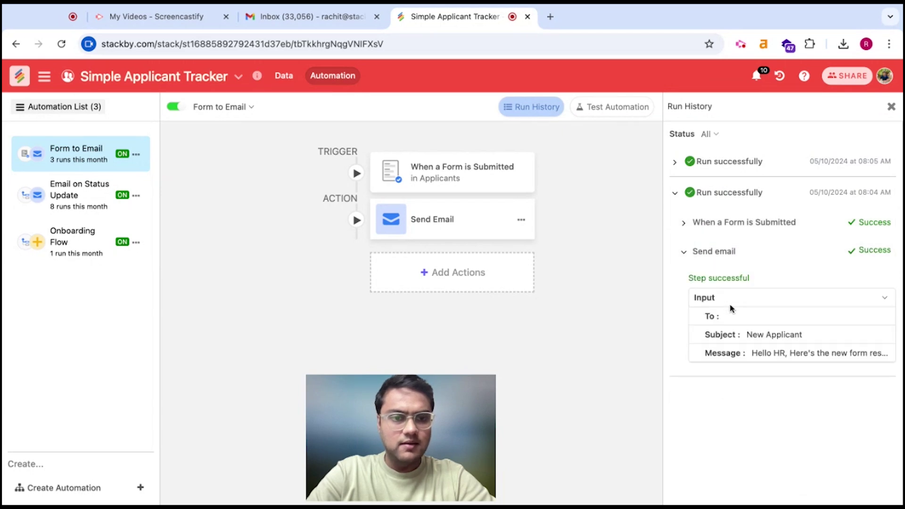
left_click(683, 251)
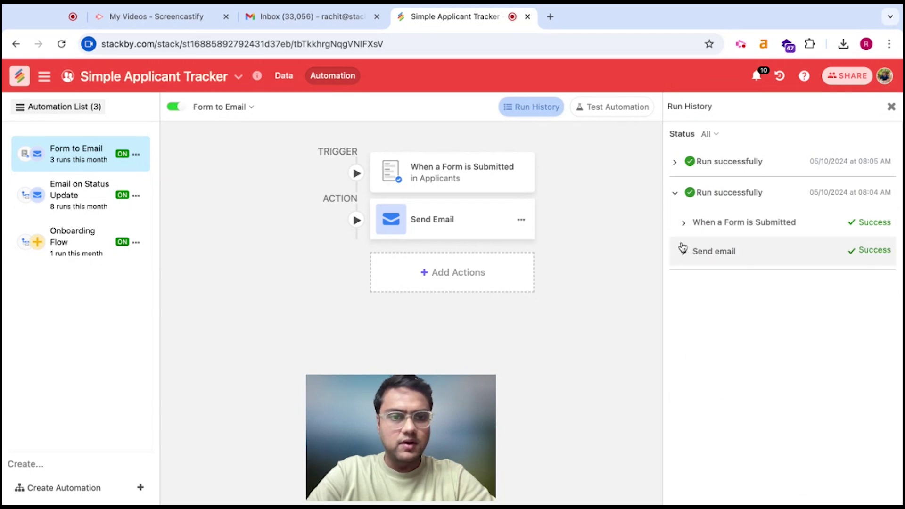
left_click(686, 193)
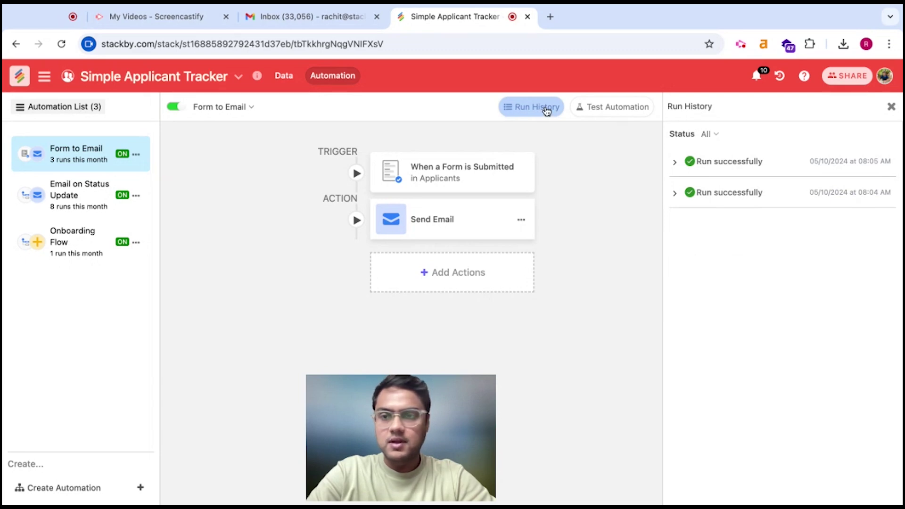
- Check the run history of Email on Status Update, close it, and view the Form to Email and Email on Status Update flows again
left_click(69, 198)
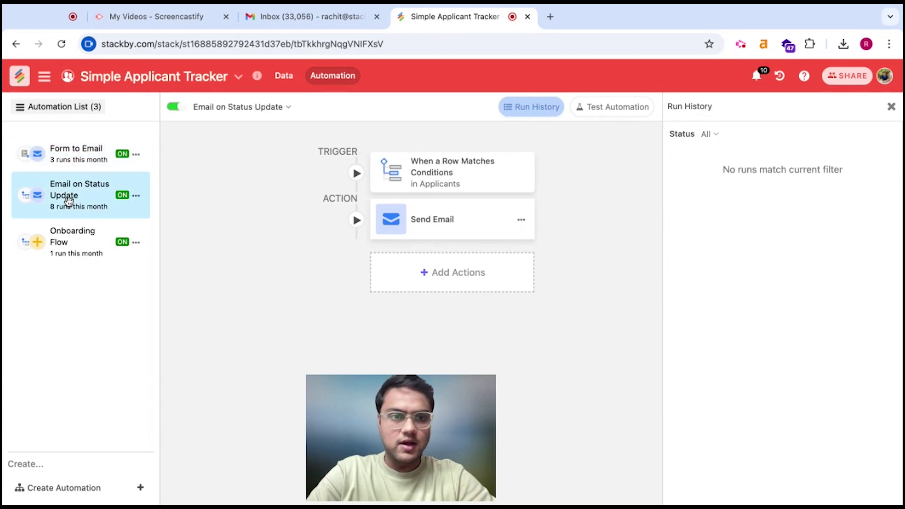
left_click(891, 107)
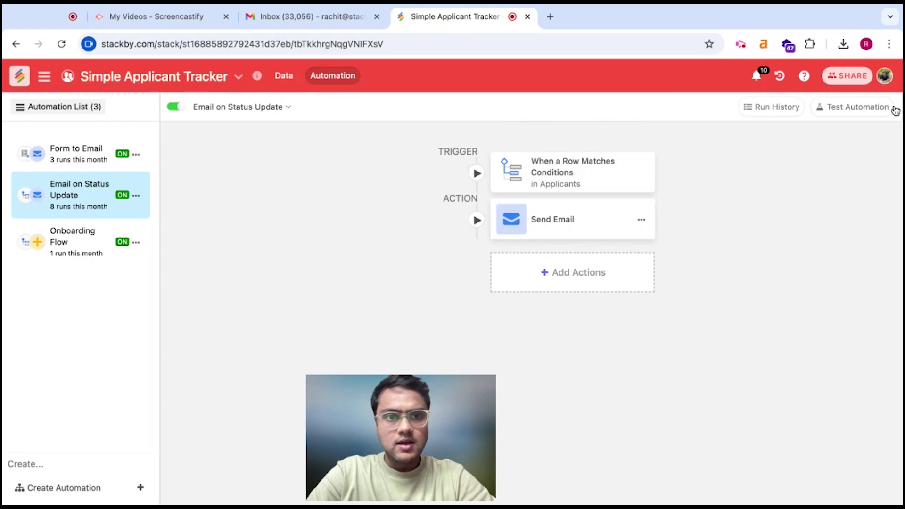
left_click(81, 149)
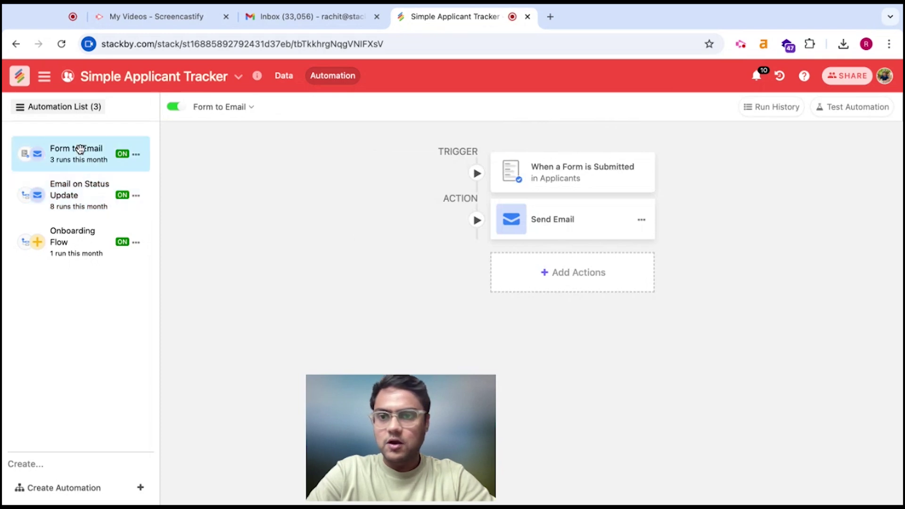
left_click(85, 189)
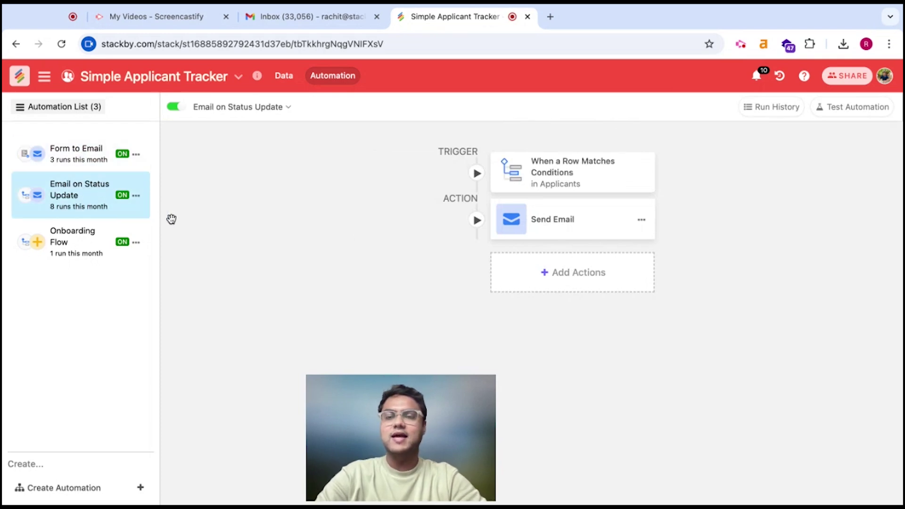